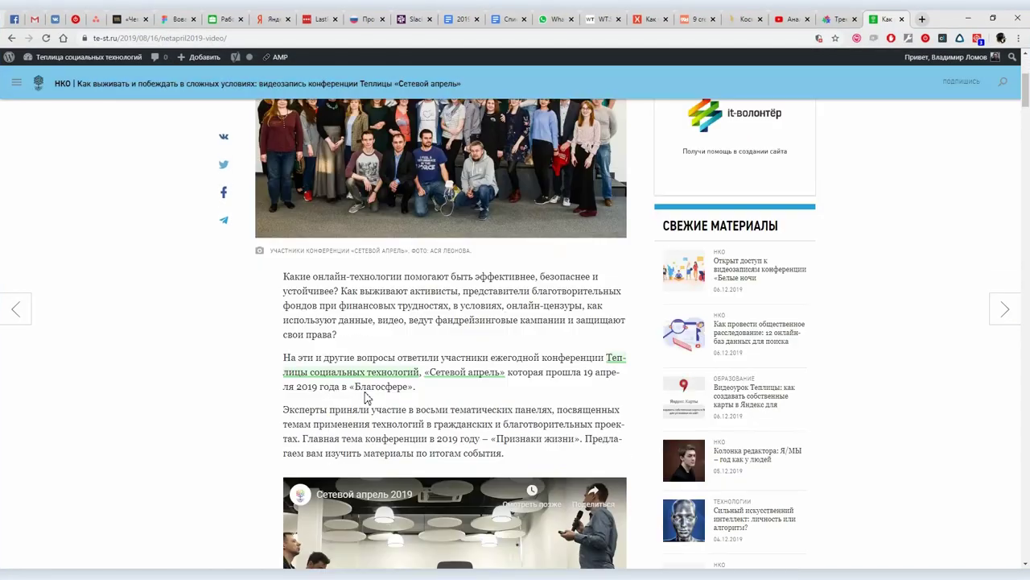
Step: Look through the te-st.ru article in Chrome, trying a select-all and then clearing it
{"action": "scroll", "coordinate": [370, 395], "scroll_direction": "down", "scroll_amount": 5}
{"action": "scroll", "coordinate": [371, 394], "scroll_direction": "down", "scroll_amount": 5}
{"action": "scroll", "coordinate": [370, 394], "scroll_direction": "down", "scroll_amount": 5}
{"action": "scroll", "coordinate": [370, 399], "scroll_direction": "down", "scroll_amount": 5}
{"action": "scroll", "coordinate": [369, 396], "scroll_direction": "up", "scroll_amount": 3}
{"action": "scroll", "coordinate": [369, 396], "scroll_direction": "up", "scroll_amount": 5}
{"action": "scroll", "coordinate": [369, 396], "scroll_direction": "up", "scroll_amount": 5}
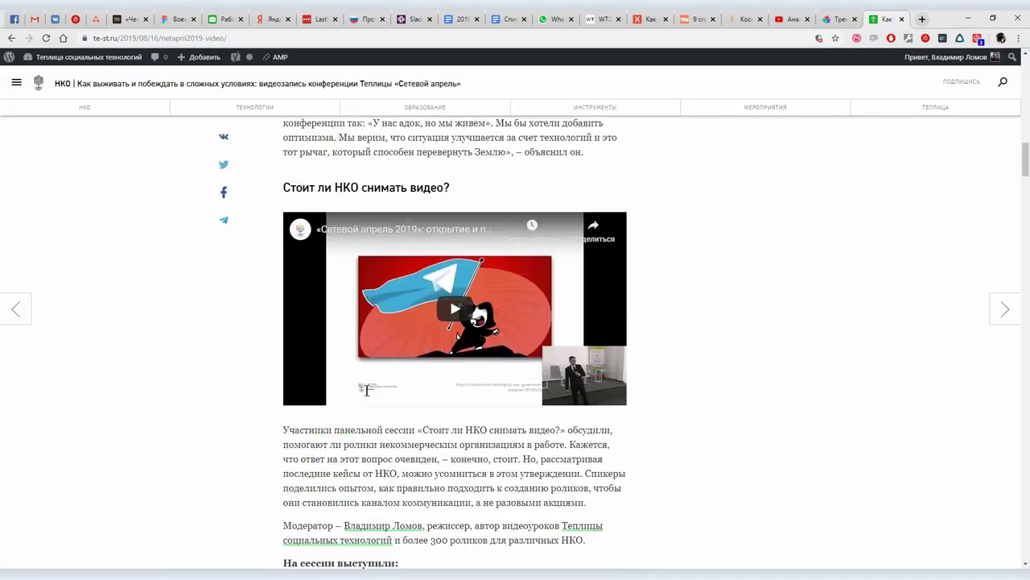
{"action": "scroll", "coordinate": [410, 274], "scroll_direction": "up", "scroll_amount": 3}
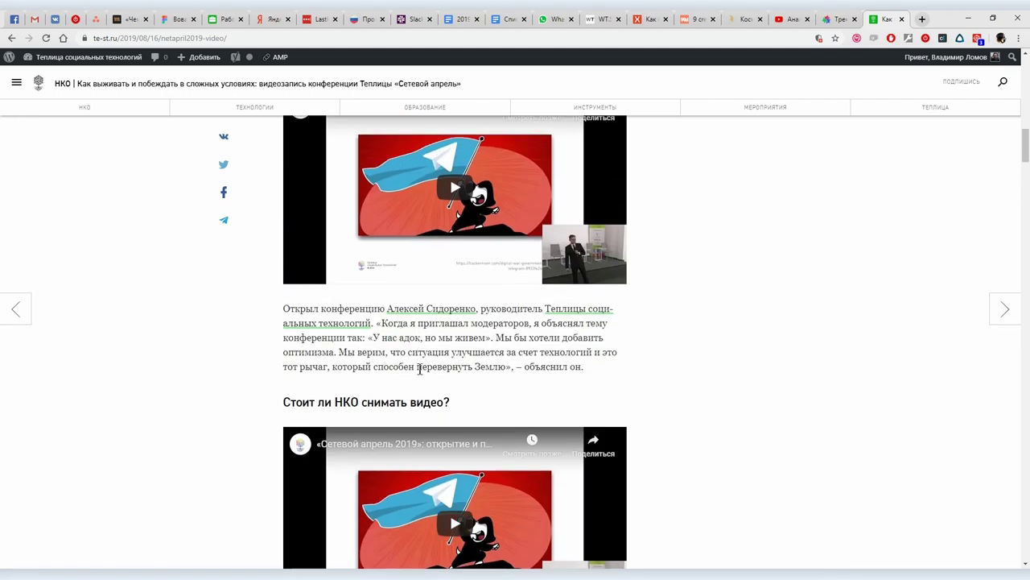
{"action": "key", "text": "ctrl+a"}
{"action": "scroll", "coordinate": [419, 369], "scroll_direction": "up", "scroll_amount": 4}
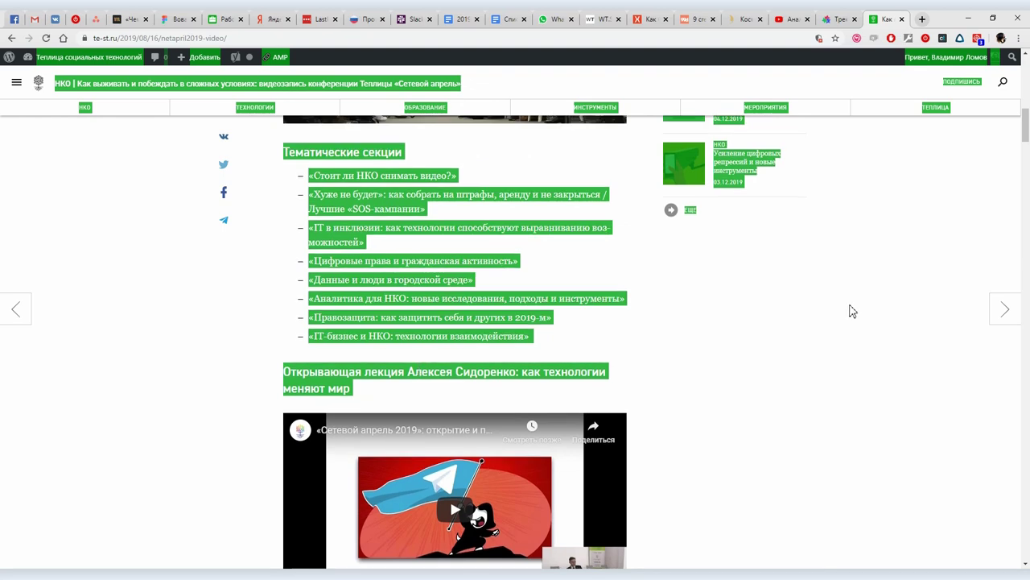
{"action": "left_click", "coordinate": [848, 303]}
{"action": "scroll", "coordinate": [846, 301], "scroll_direction": "up", "scroll_amount": 5}
{"action": "scroll", "coordinate": [846, 301], "scroll_direction": "up", "scroll_amount": 5}
{"action": "scroll", "coordinate": [846, 301], "scroll_direction": "up", "scroll_amount": 5}
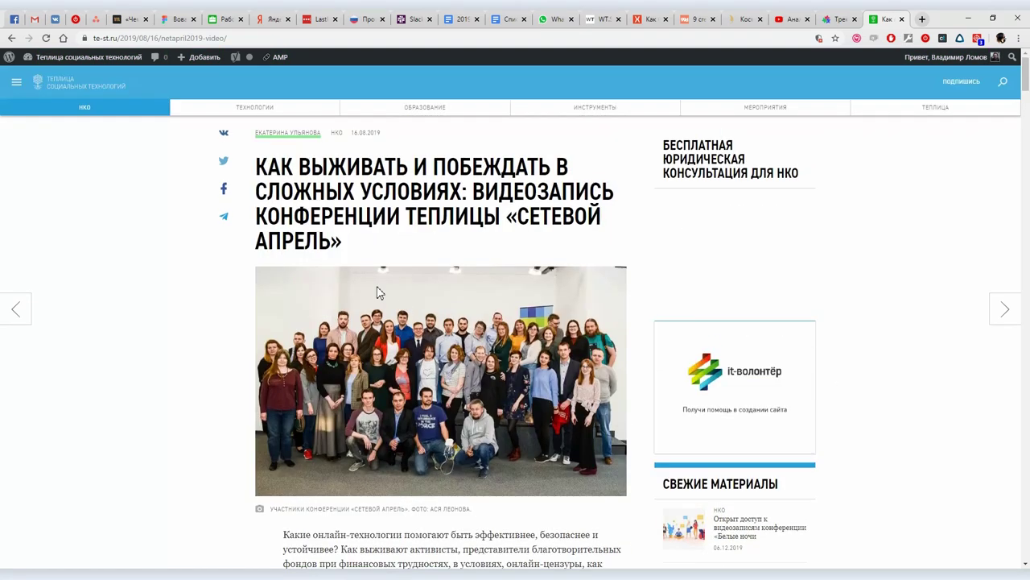
Step: Select the article from its title through «Ждем вас!» and paste it into the blank Word document
{"action": "triple_click", "coordinate": [256, 167]}
{"action": "scroll", "coordinate": [499, 402], "scroll_direction": "down", "scroll_amount": 3}
{"action": "scroll", "coordinate": [500, 402], "scroll_direction": "down", "scroll_amount": 5}
{"action": "scroll", "coordinate": [500, 402], "scroll_direction": "down", "scroll_amount": 5}
{"action": "scroll", "coordinate": [507, 386], "scroll_direction": "down", "scroll_amount": 5}
{"action": "scroll", "coordinate": [515, 378], "scroll_direction": "down", "scroll_amount": 5}
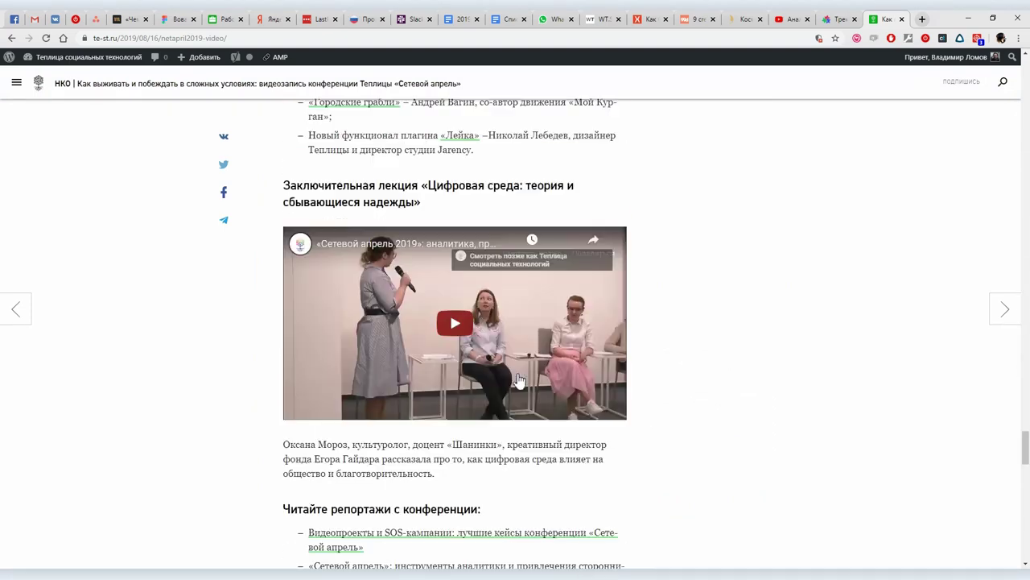
{"action": "scroll", "coordinate": [519, 380], "scroll_direction": "down", "scroll_amount": 8}
{"action": "scroll", "coordinate": [515, 375], "scroll_direction": "up", "scroll_amount": 5}
{"action": "left_click", "coordinate": [368, 412], "text": "shift"}
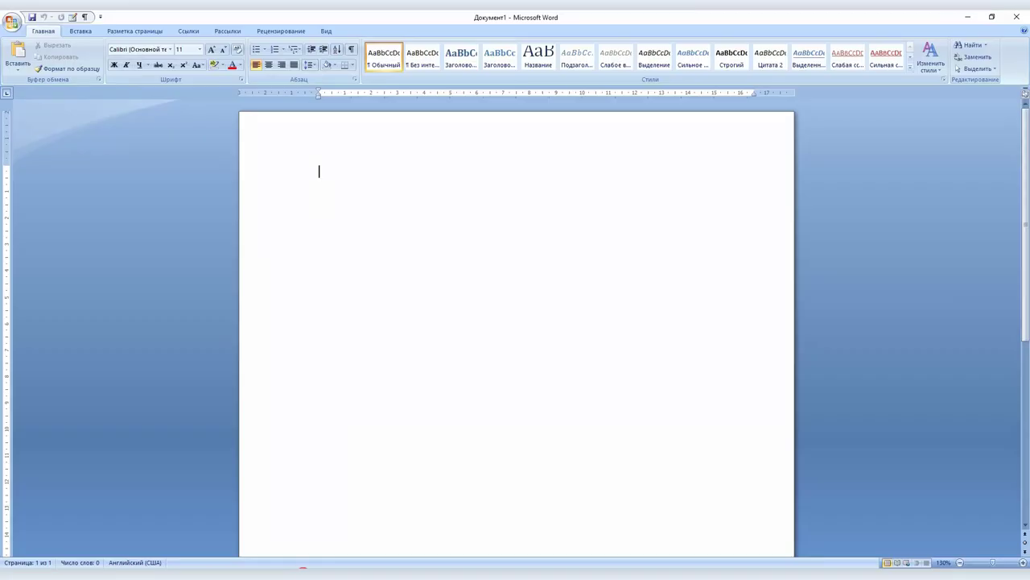
{"action": "left_click", "coordinate": [454, 264]}
{"action": "key", "text": "ctrl+v"}
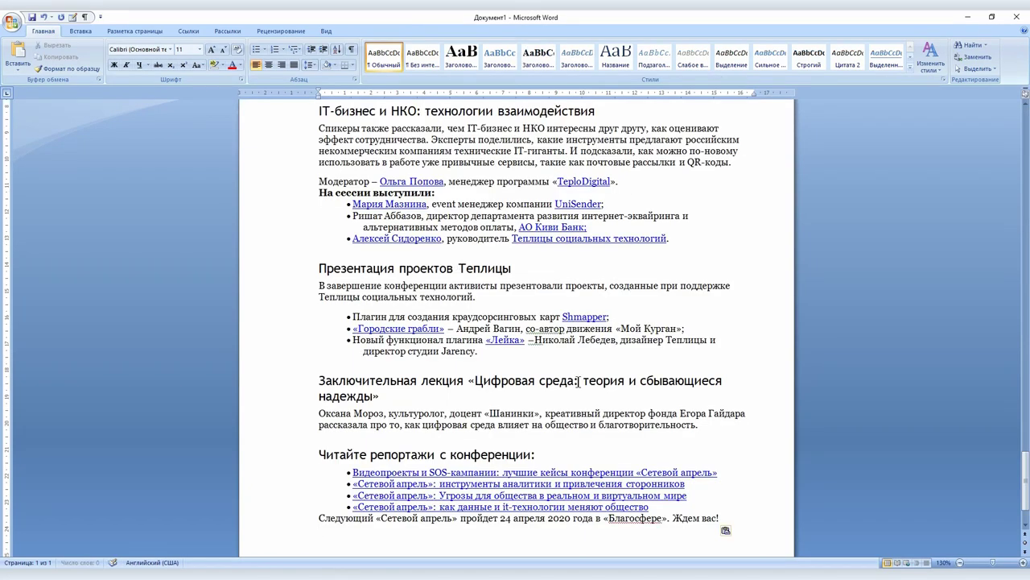
{"action": "scroll", "coordinate": [708, 442], "scroll_direction": "up", "scroll_amount": 20}
{"action": "scroll", "coordinate": [650, 177], "scroll_direction": "up", "scroll_amount": 5}
{"action": "scroll", "coordinate": [650, 177], "scroll_direction": "down", "scroll_amount": 3}
{"action": "scroll", "coordinate": [650, 180], "scroll_direction": "down", "scroll_amount": 4}
{"action": "scroll", "coordinate": [651, 180], "scroll_direction": "down", "scroll_amount": 4}
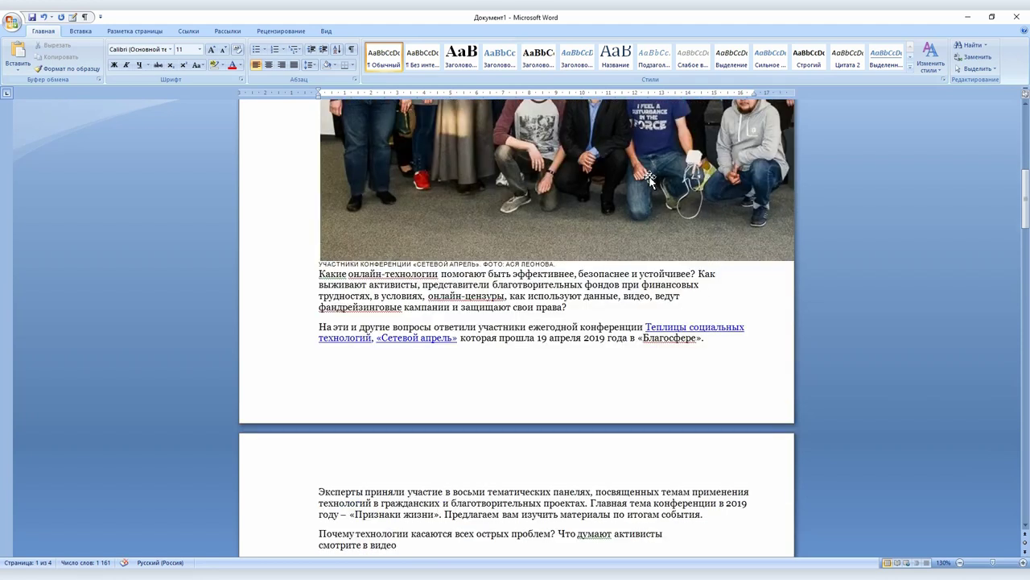
{"action": "scroll", "coordinate": [650, 181], "scroll_direction": "up", "scroll_amount": 3}
{"action": "scroll", "coordinate": [647, 174], "scroll_direction": "up", "scroll_amount": 4}
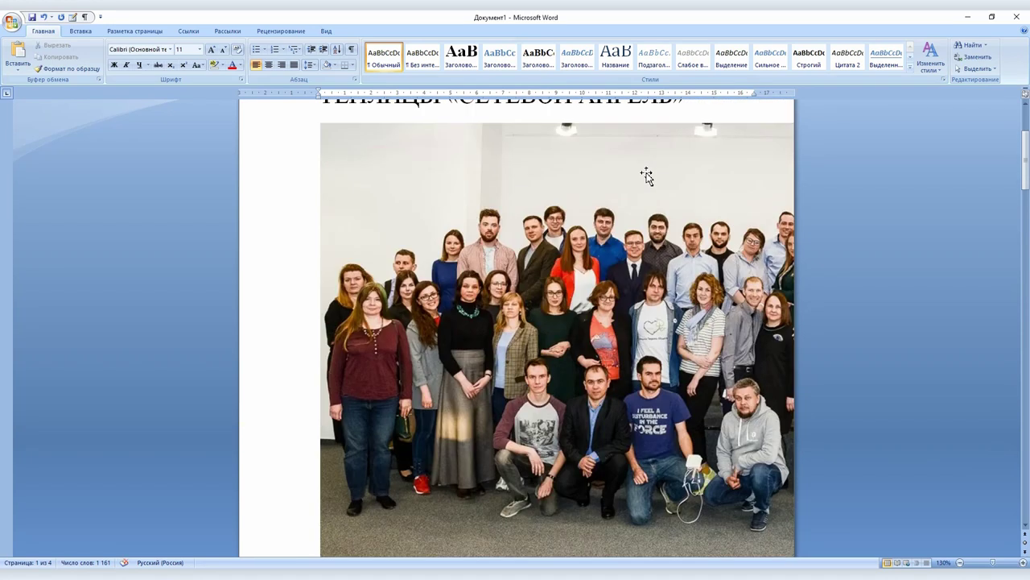
{"action": "scroll", "coordinate": [646, 175], "scroll_direction": "up", "scroll_amount": 4}
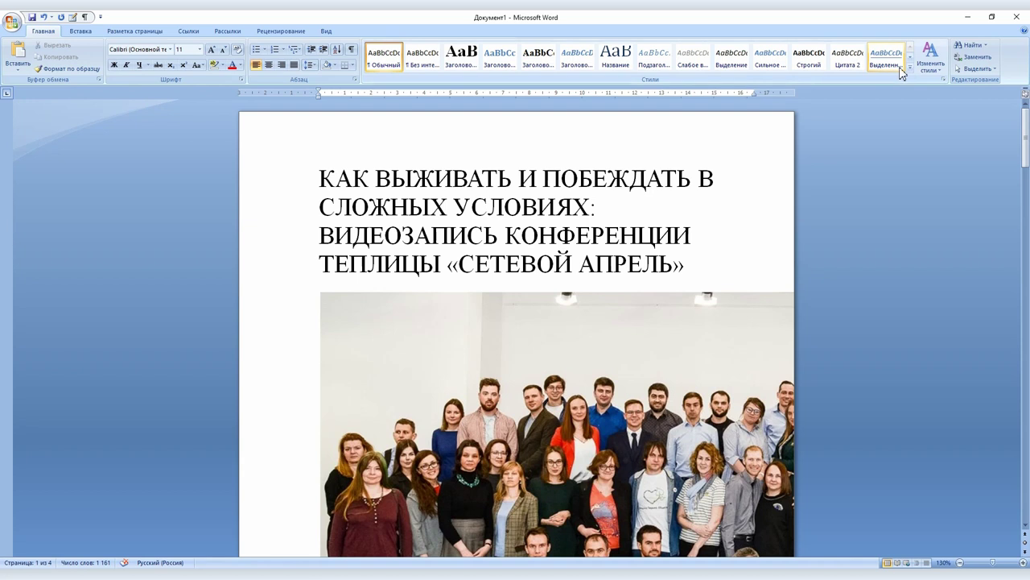
Step: Clear all formatting from the whole article with the Styles pane's Clear All
{"action": "left_click", "coordinate": [944, 79]}
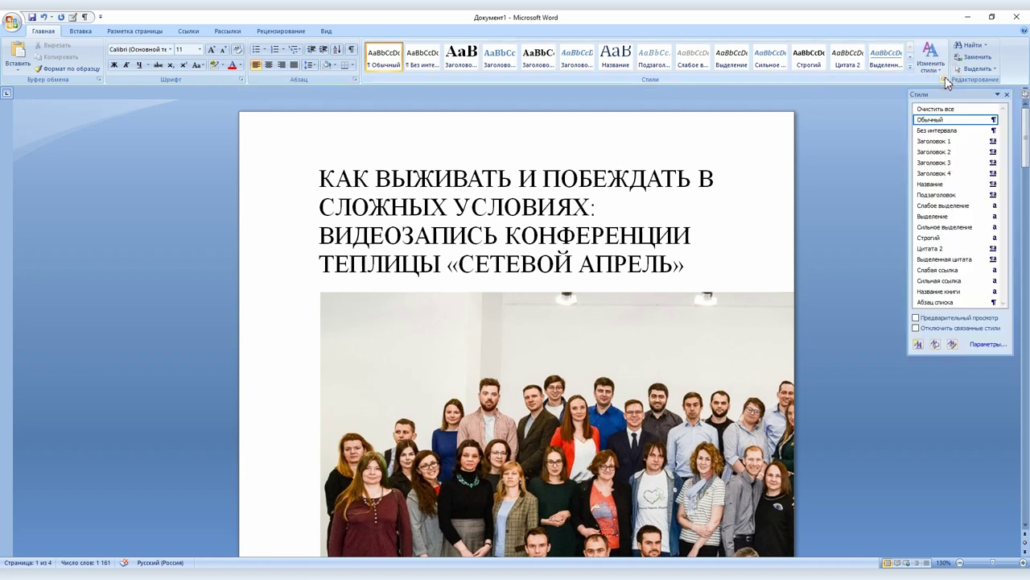
{"action": "left_click", "coordinate": [942, 111]}
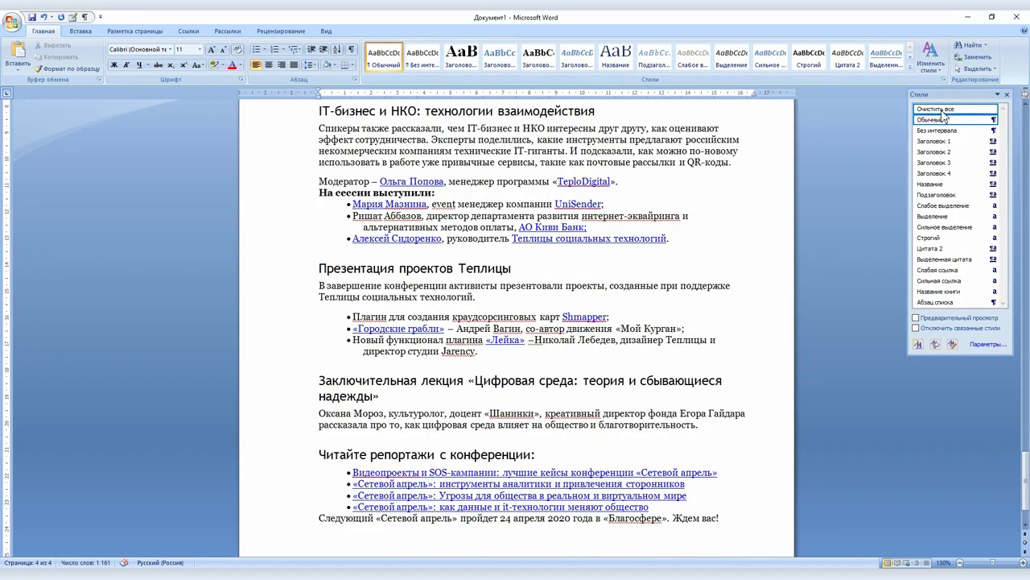
{"action": "left_click", "coordinate": [424, 152]}
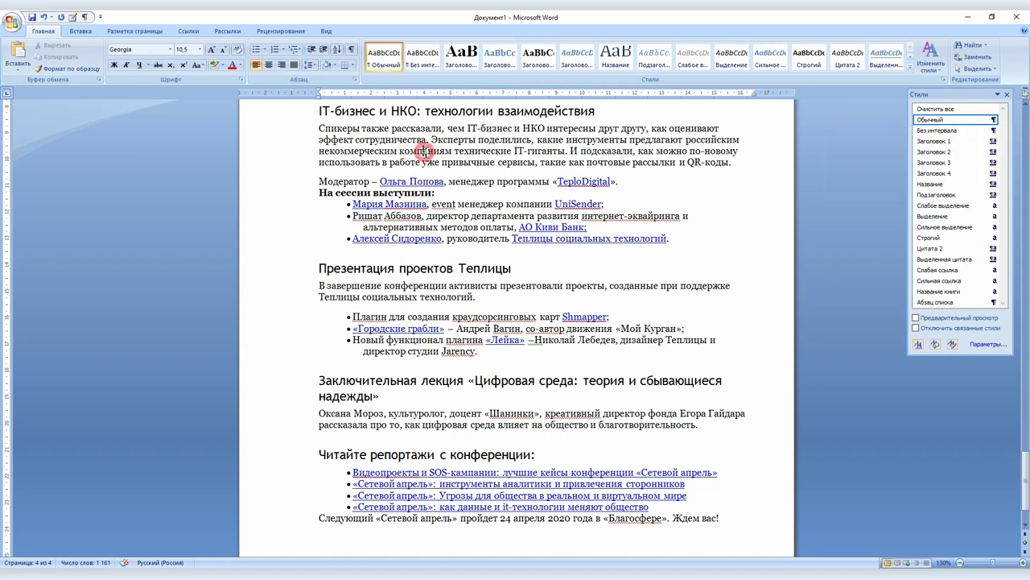
{"action": "key", "text": "ctrl+a"}
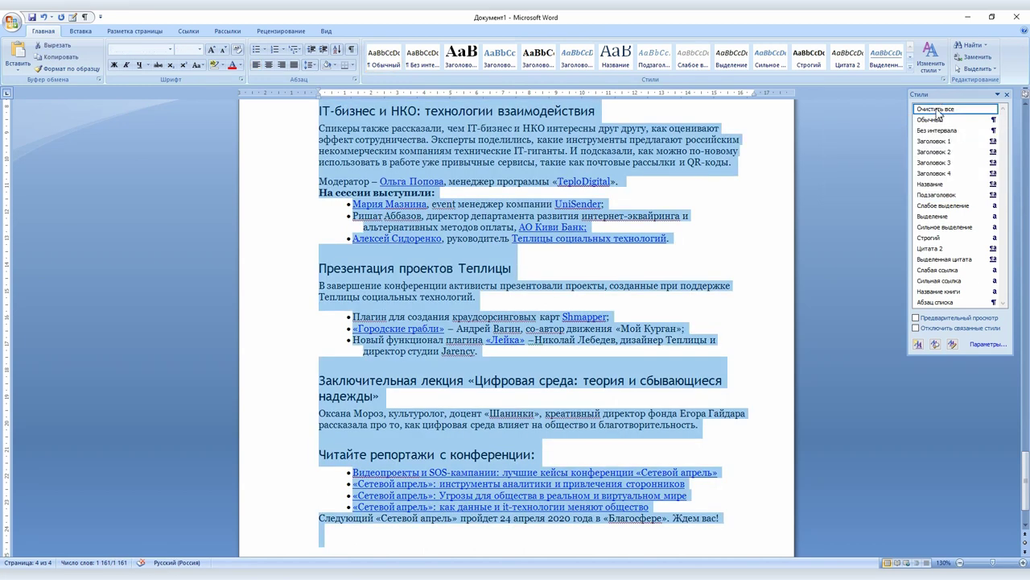
{"action": "left_click", "coordinate": [938, 110]}
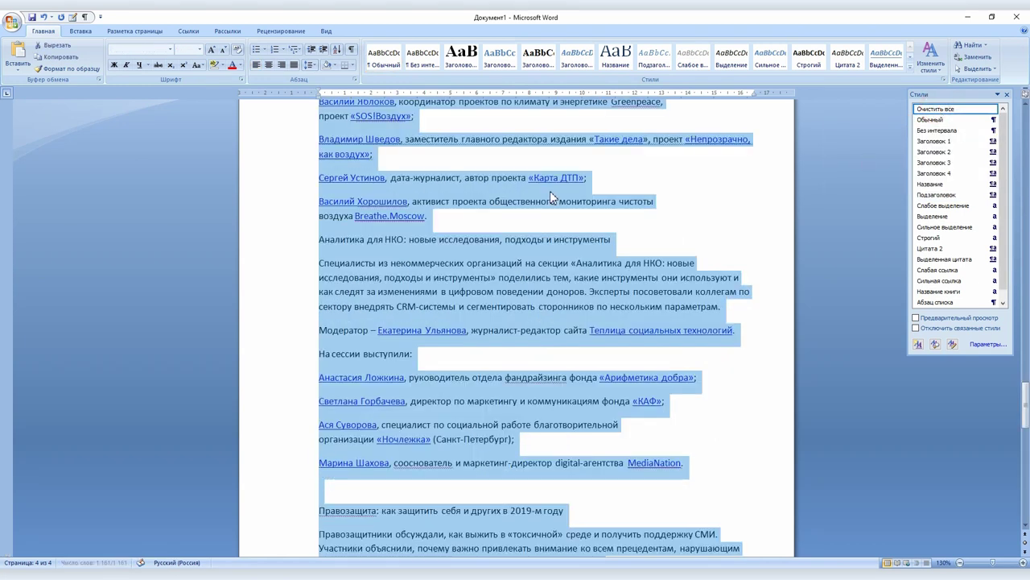
Step: Delete the group photo from the article and switch to Total Commander
{"action": "left_click", "coordinate": [709, 234]}
{"action": "scroll", "coordinate": [692, 274], "scroll_direction": "up", "scroll_amount": 4}
{"action": "scroll", "coordinate": [683, 308], "scroll_direction": "up", "scroll_amount": 3}
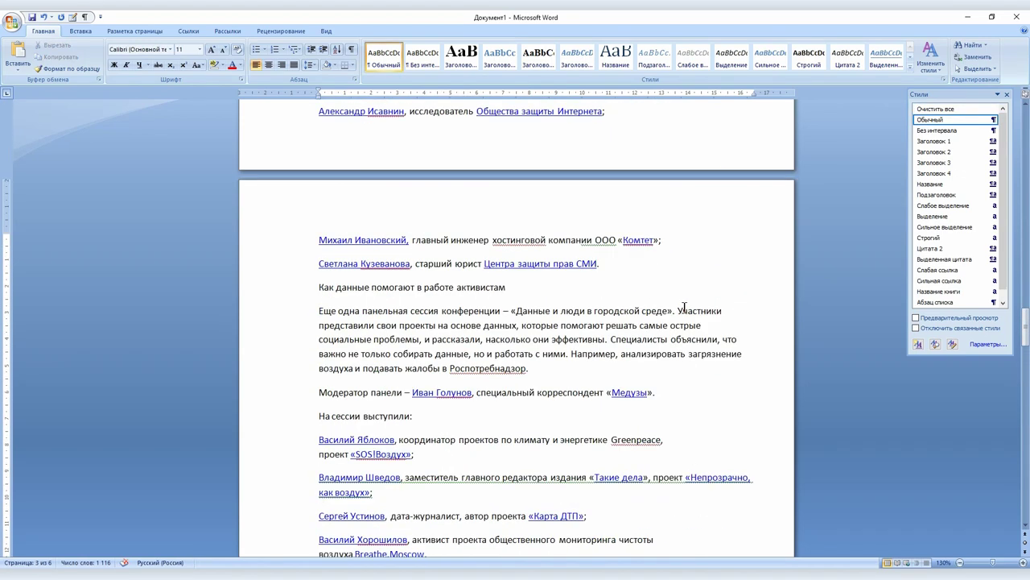
{"action": "scroll", "coordinate": [805, 387], "scroll_direction": "up", "scroll_amount": 10}
{"action": "scroll", "coordinate": [644, 391], "scroll_direction": "up", "scroll_amount": 10}
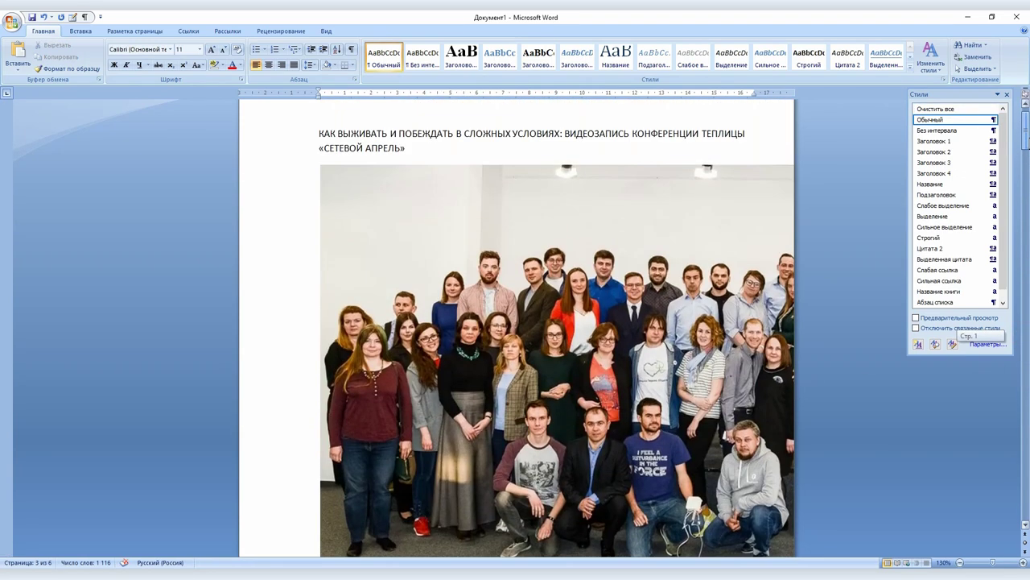
{"action": "scroll", "coordinate": [523, 394], "scroll_direction": "up", "scroll_amount": 2}
{"action": "left_click", "coordinate": [487, 395]}
{"action": "key", "text": "Delete"}
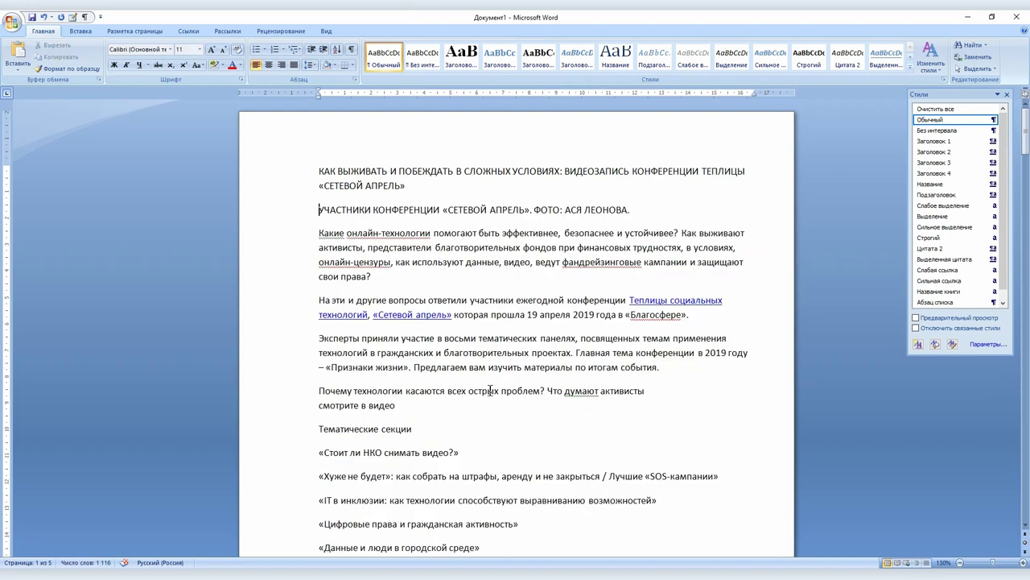
{"action": "key", "text": "alt+Tab"}
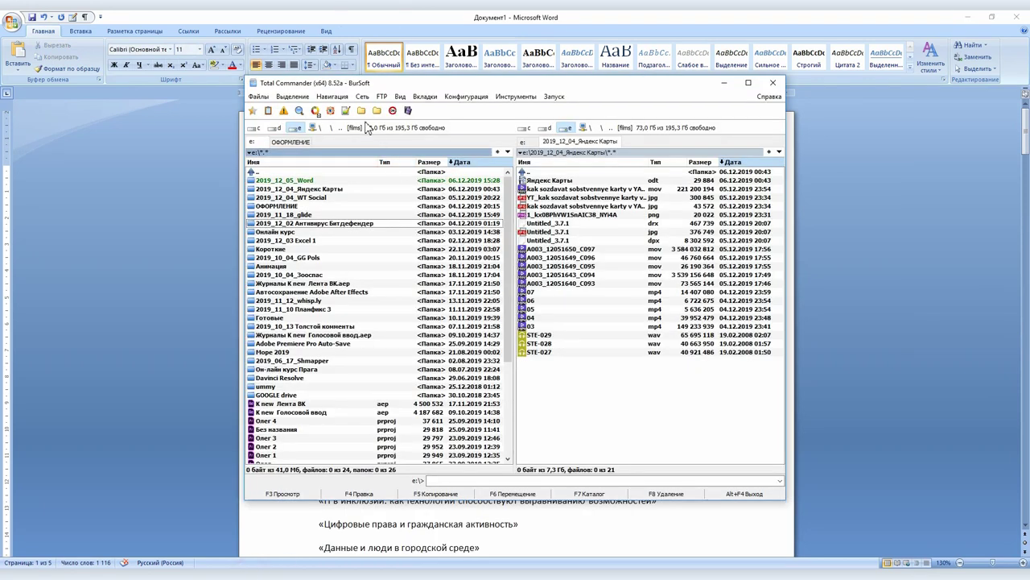
Step: Paste the article into a new Notepad++ file, then paste that plain text over Word's entire contents
{"action": "left_click", "coordinate": [348, 111]}
{"action": "key", "text": "ctrl+v"}
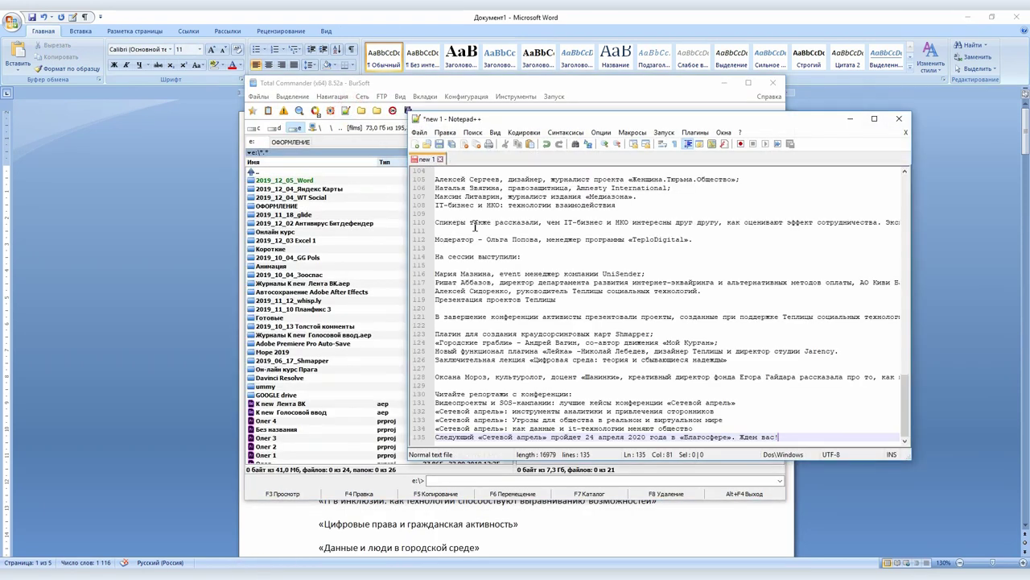
{"action": "left_click", "coordinate": [477, 201]}
{"action": "key", "text": "ctrl+a"}
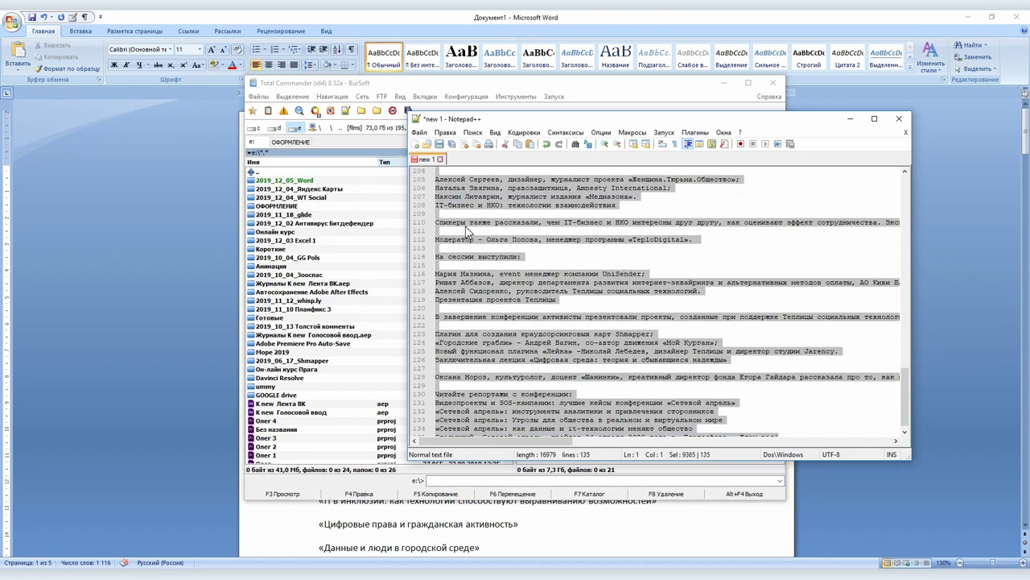
{"action": "key", "text": "alt+Tab"}
{"action": "key", "text": "ctrl+alt+shift+s"}
{"action": "key", "text": "ctrl+a"}
{"action": "key", "text": "ctrl+v"}
{"action": "middle_click", "coordinate": [467, 461]}
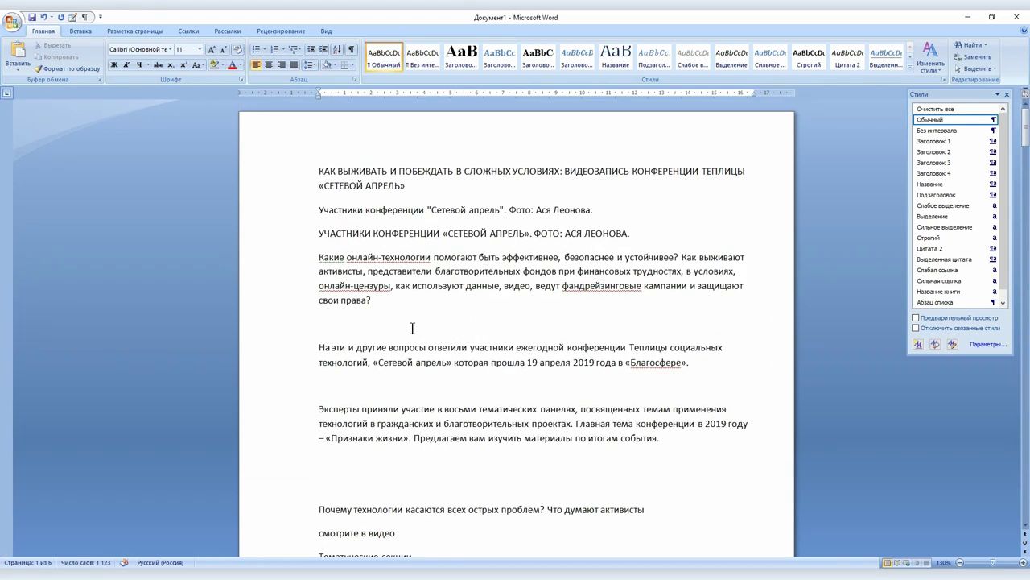
Step: Put the two-line title into sentence case and retype the word as 'Сетевой'
{"action": "left_click", "coordinate": [340, 174]}
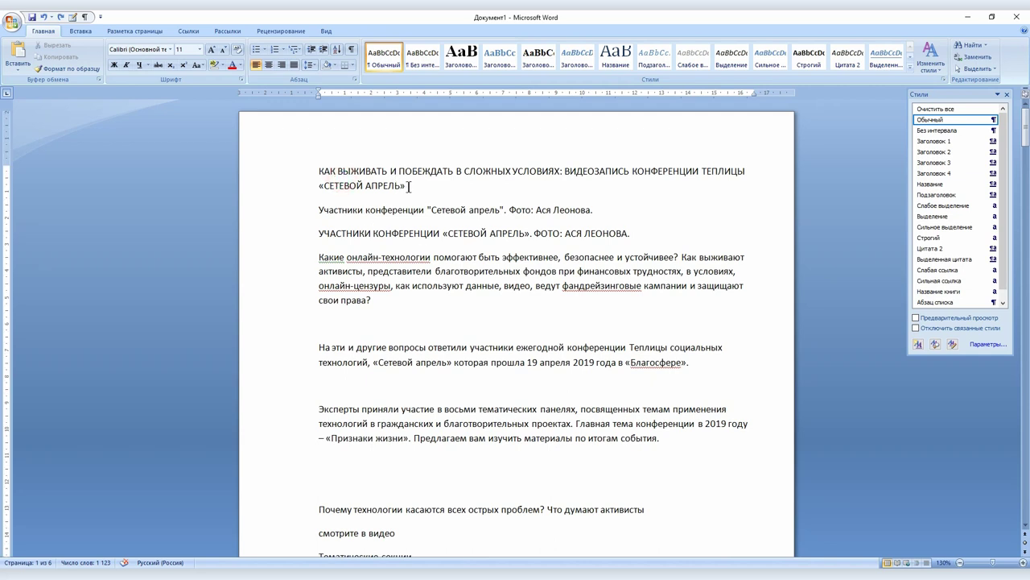
{"action": "left_click", "coordinate": [407, 185], "text": "shift"}
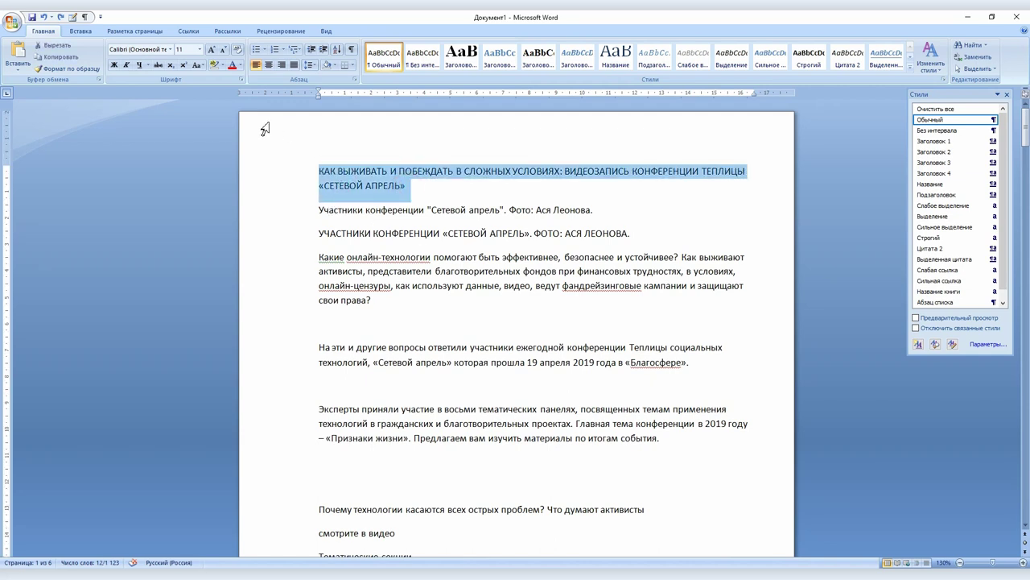
{"action": "left_click", "coordinate": [205, 66]}
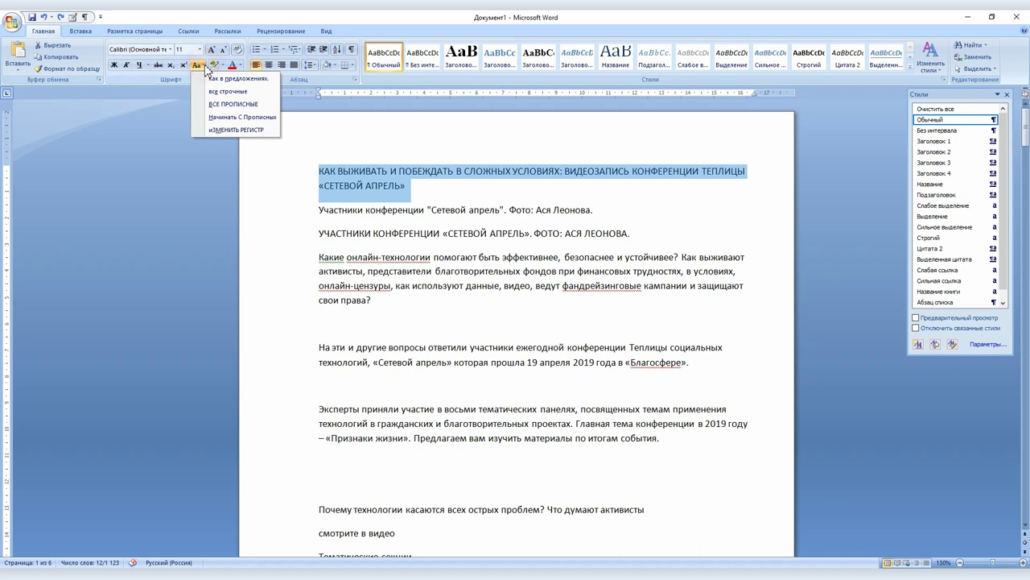
{"action": "left_click", "coordinate": [218, 78]}
{"action": "left_click", "coordinate": [325, 171]}
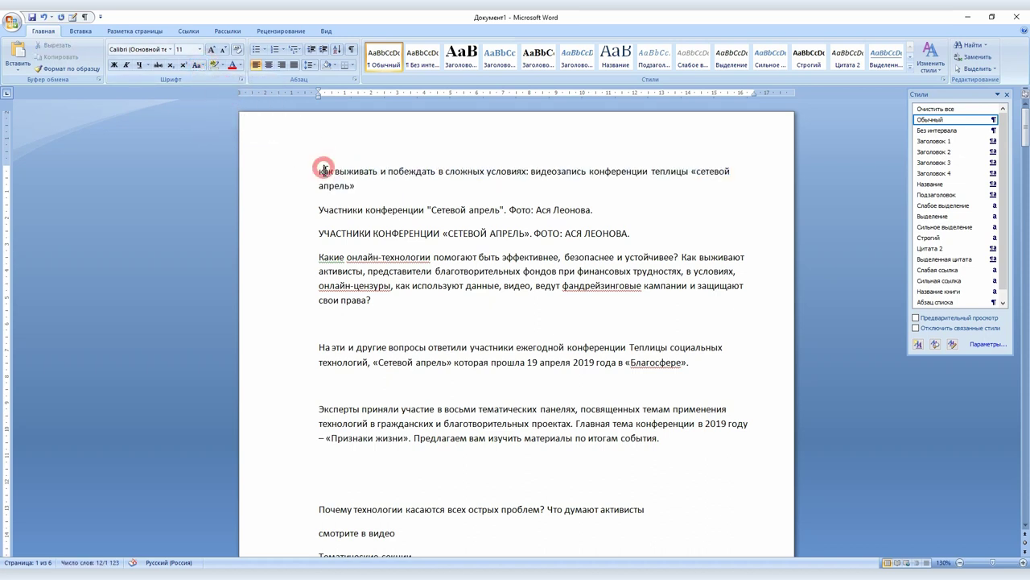
{"action": "double_click", "coordinate": [713, 171]}
{"action": "type", "text": "Сетевой"}
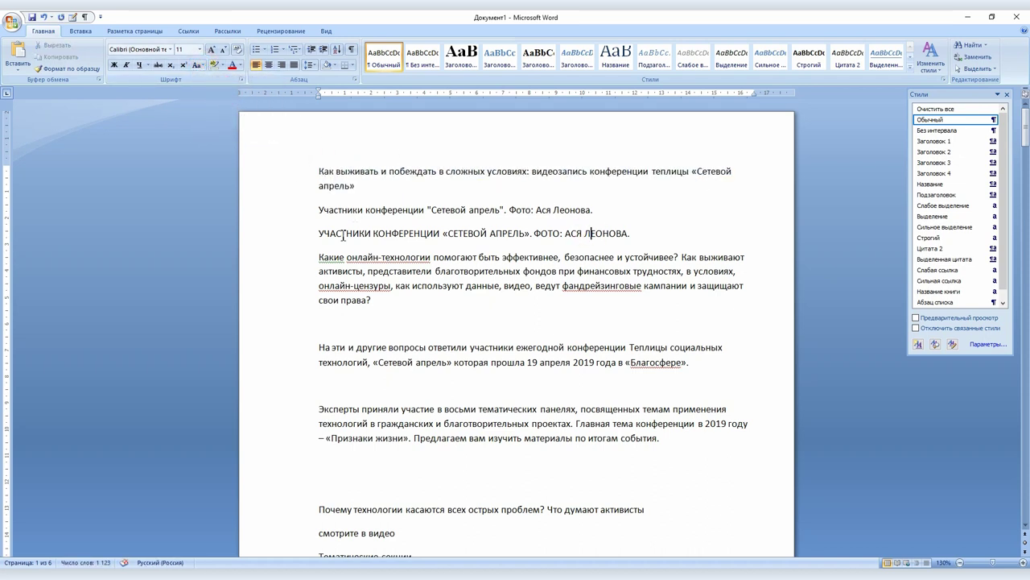
Step: Delete both photo caption lines and the empty paragraphs before «На эти», «Эксперты» and «Почему»
{"action": "left_click_drag", "start_coordinate": [319, 233], "coordinate": [445, 233]}
{"action": "left_click_drag", "start_coordinate": [319, 209], "coordinate": [648, 235]}
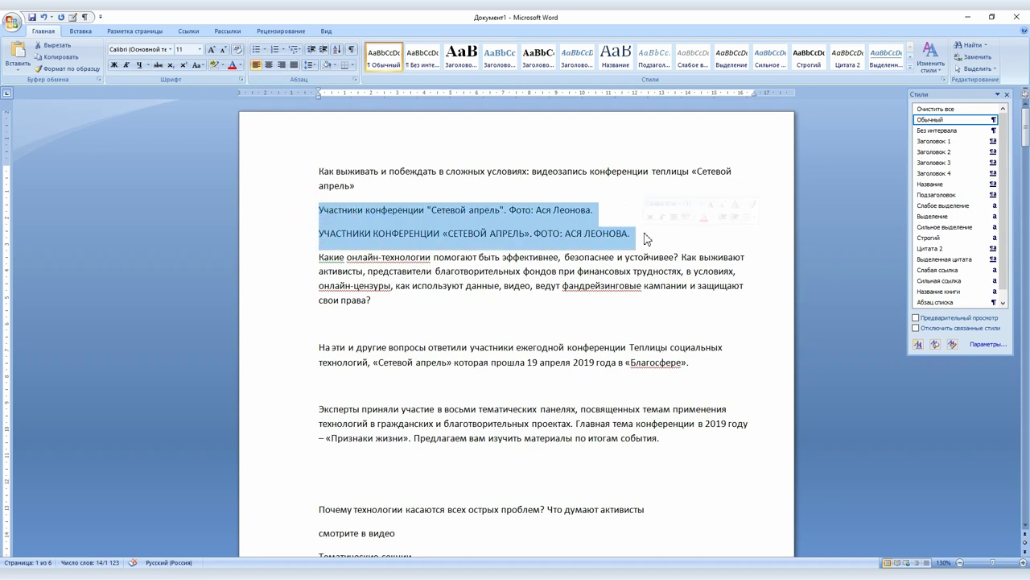
{"action": "key", "text": "Delete"}
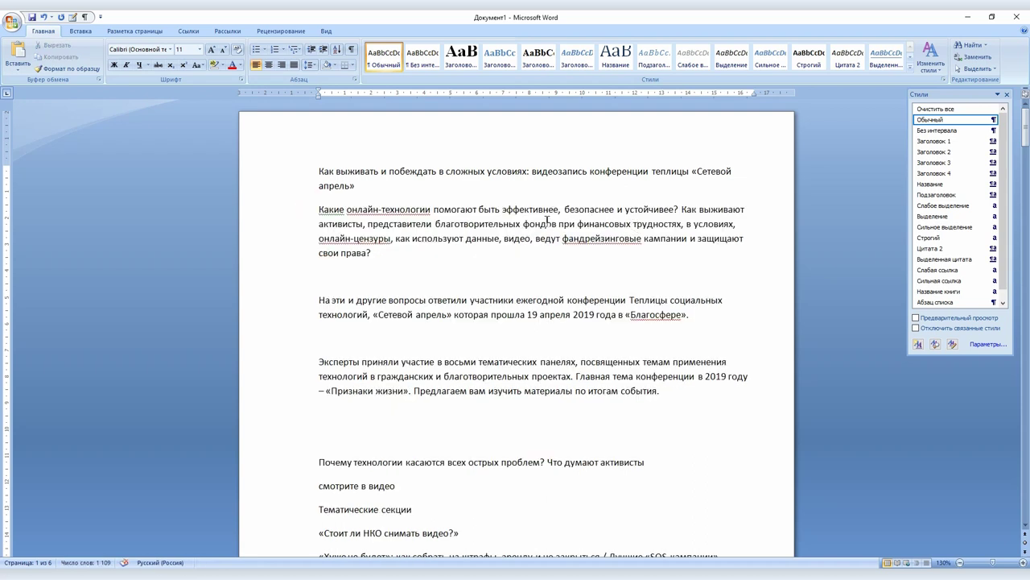
{"action": "key", "text": "Delete"}
{"action": "left_click", "coordinate": [329, 322]}
{"action": "key", "text": "Delete"}
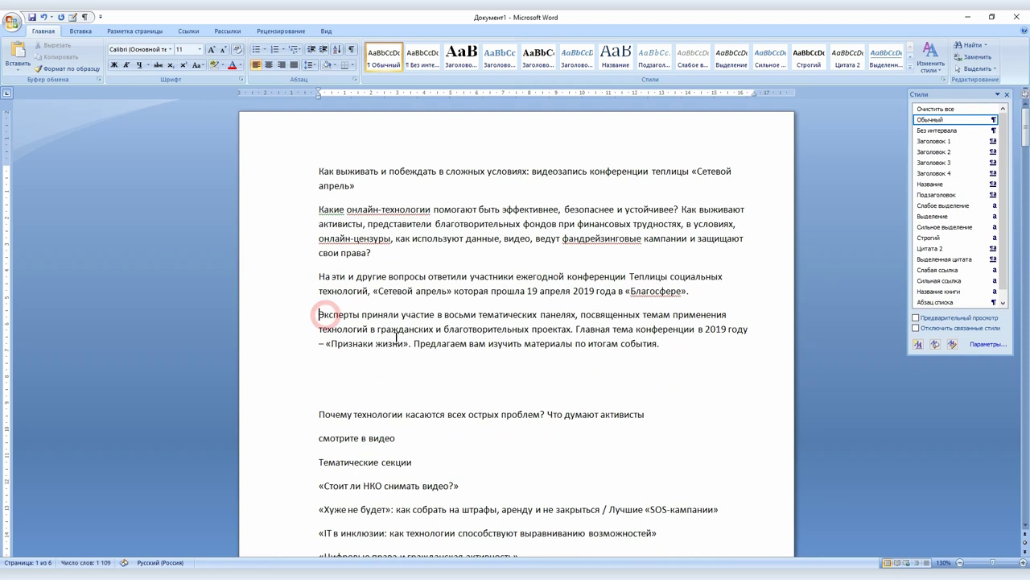
{"action": "left_click", "coordinate": [328, 368]}
{"action": "key", "text": "Delete"}
{"action": "key", "text": "Delete"}
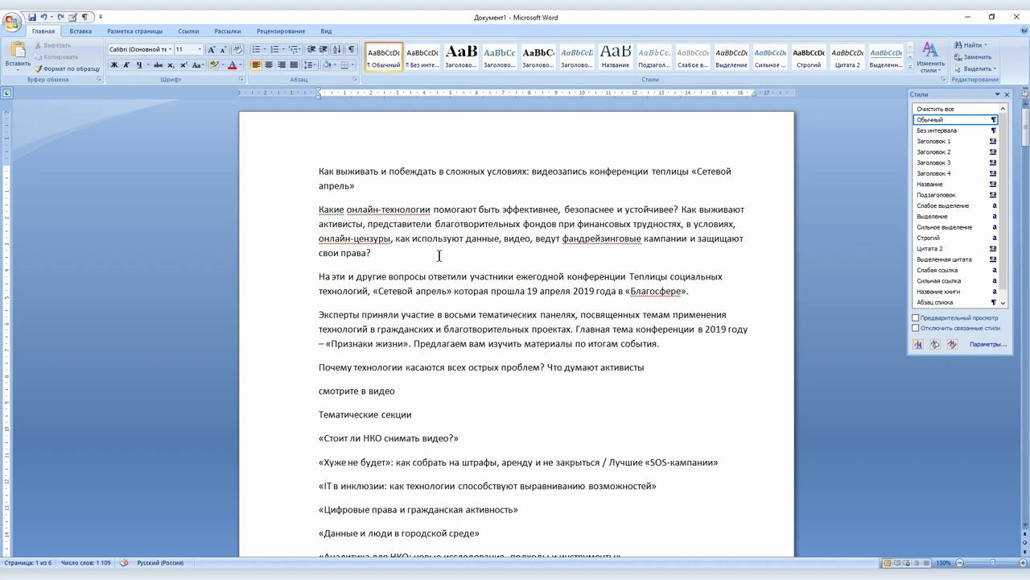
Step: Add 'Договор №1' and 'Дата 20.12.2010' lines above the article, padded toward the middle with spaces
{"action": "key", "text": "Return"}
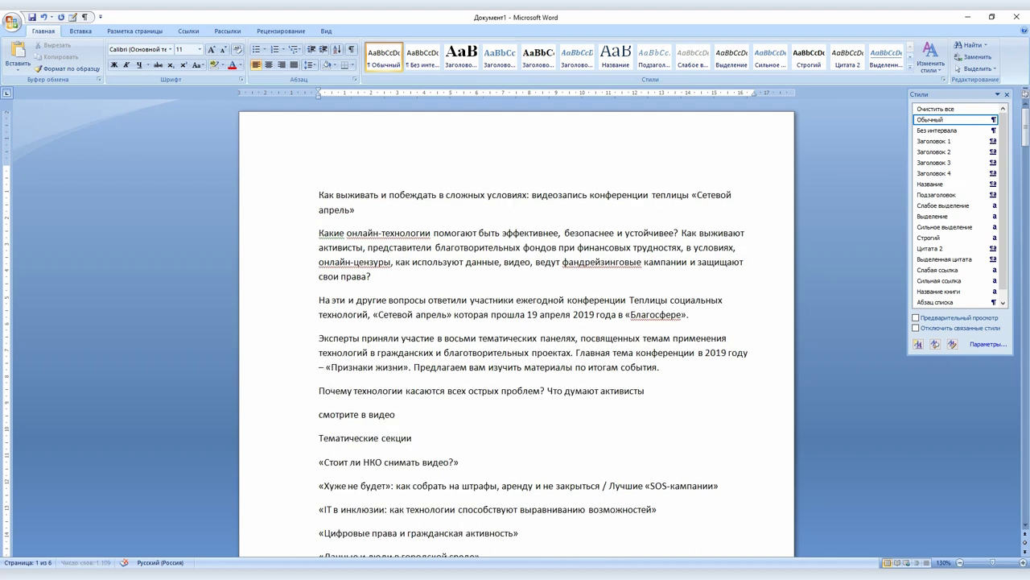
{"action": "key", "text": "Return"}
{"action": "left_click", "coordinate": [412, 145]}
{"action": "type", "text": "Договор"}
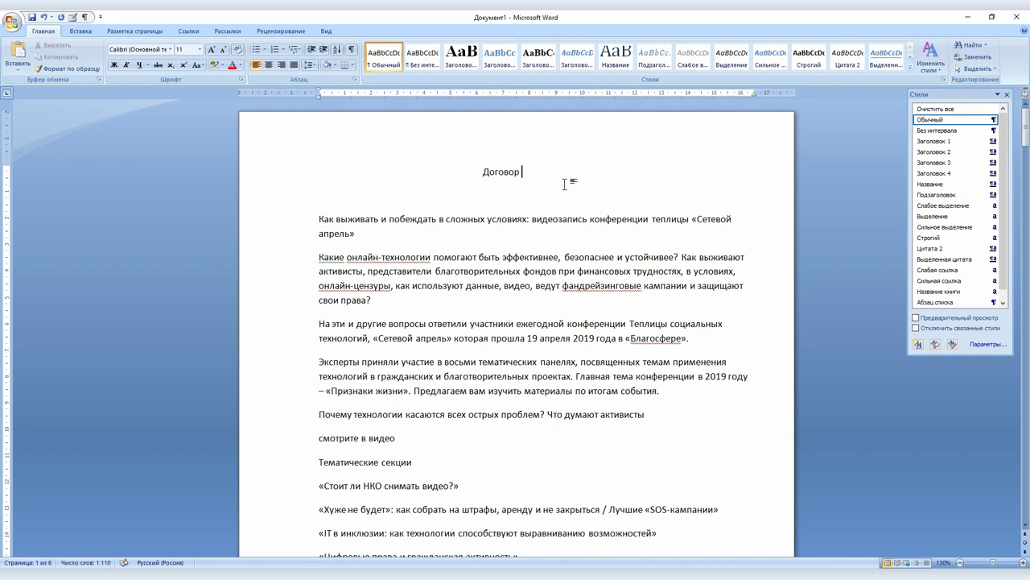
{"action": "type", "text": "                                               1"}
{"action": "key", "text": "Return"}
{"action": "type", "text": "Дата 20.12.2010"}
{"action": "key", "text": "shift+Home"}
{"action": "key", "text": "Home"}
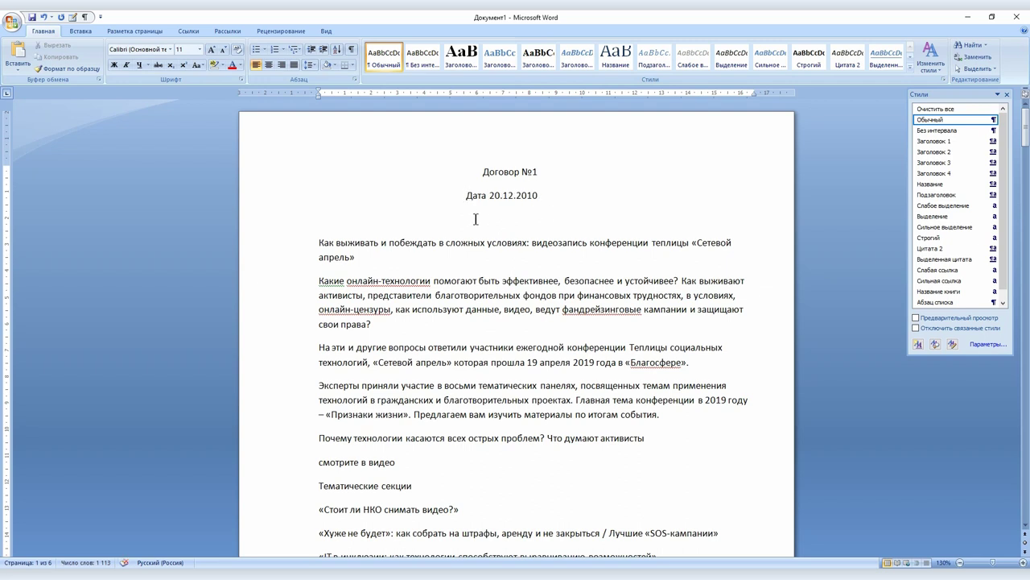
Step: Remove the padding spaces in front of the Договор №1 and date lines
{"action": "left_click_drag", "start_coordinate": [466, 194], "coordinate": [260, 185]}
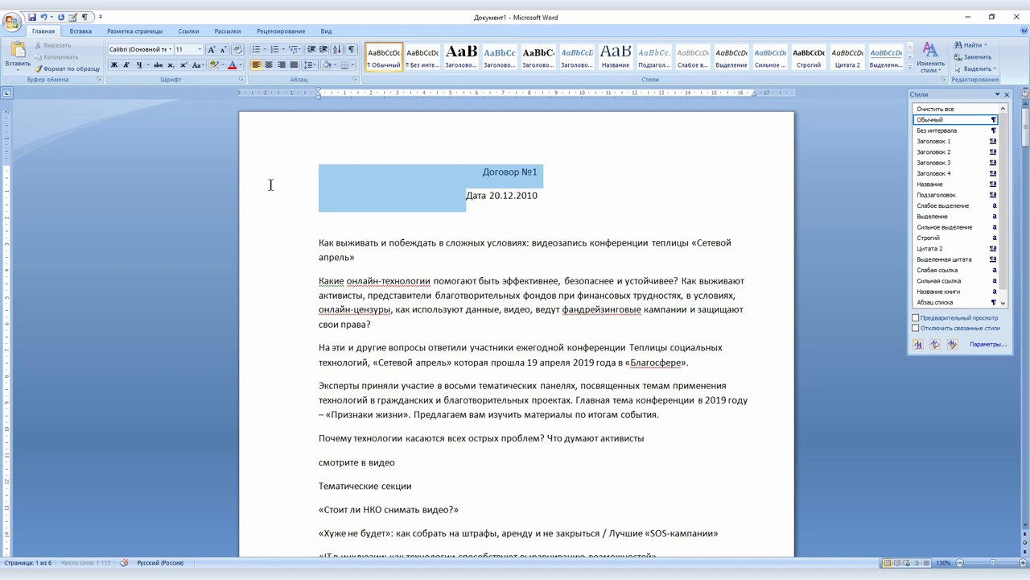
{"action": "left_click", "coordinate": [306, 188]}
{"action": "left_click_drag", "start_coordinate": [465, 196], "coordinate": [319, 196]}
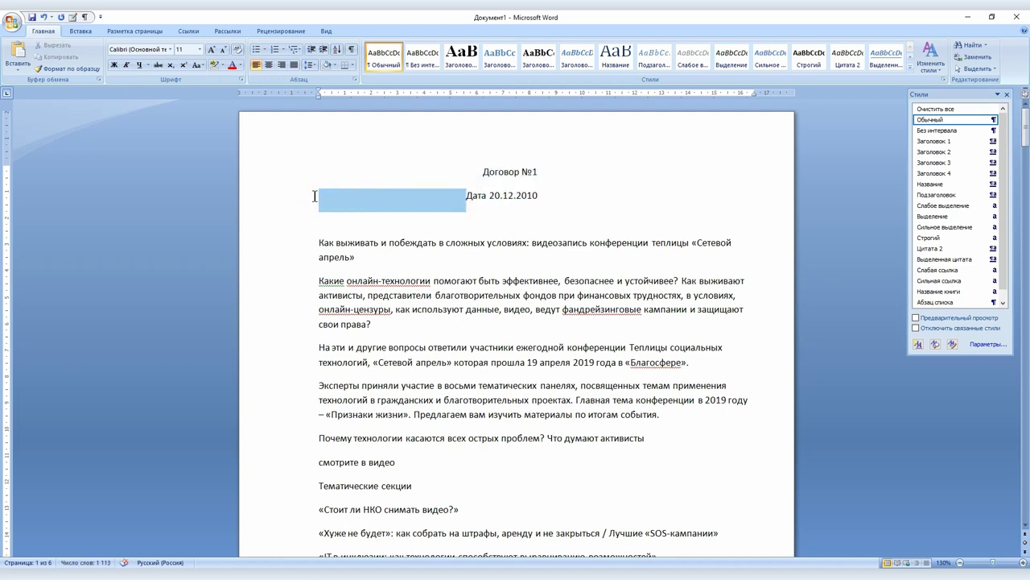
{"action": "key", "text": "Delete"}
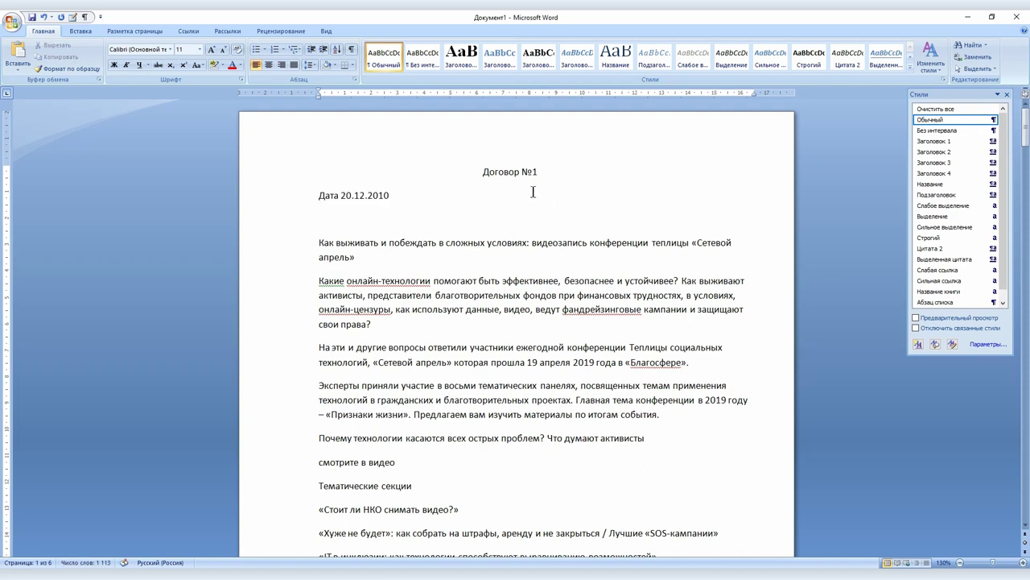
{"action": "key", "text": "BackSpace"}
{"action": "key", "text": "BackSpace"}
{"action": "key", "text": "BackSpace"}
{"action": "key", "text": "BackSpace"}
{"action": "key", "text": "BackSpace"}
{"action": "key", "text": "BackSpace"}
{"action": "key", "text": "BackSpace"}
{"action": "key", "text": "BackSpace"}
{"action": "key", "text": "BackSpace"}
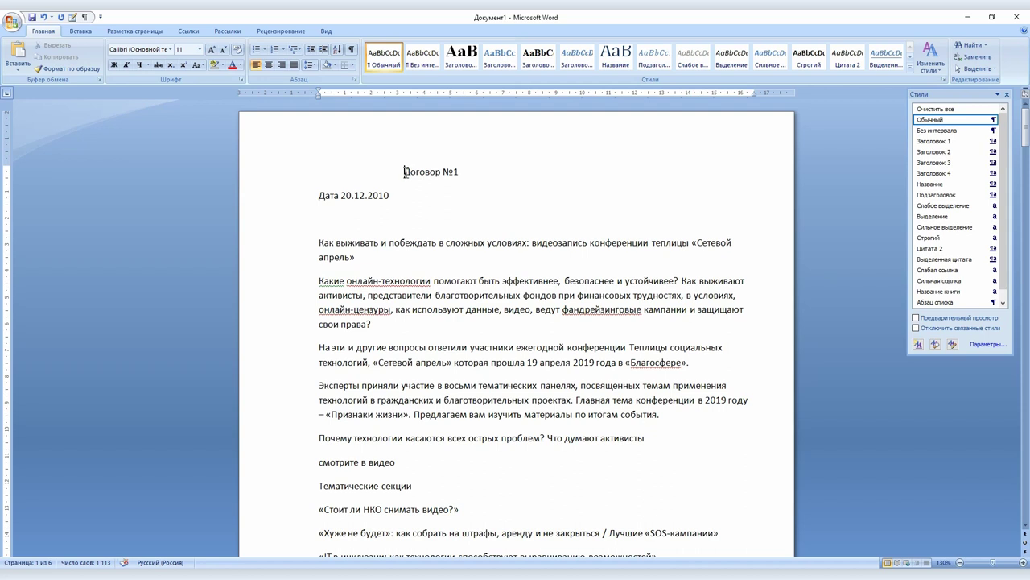
{"action": "left_click_drag", "start_coordinate": [405, 171], "coordinate": [314, 172]}
{"action": "key", "text": "Delete"}
Step: Centre the Договор №1 title and align the date line to the right margin
{"action": "triple_click", "coordinate": [398, 178]}
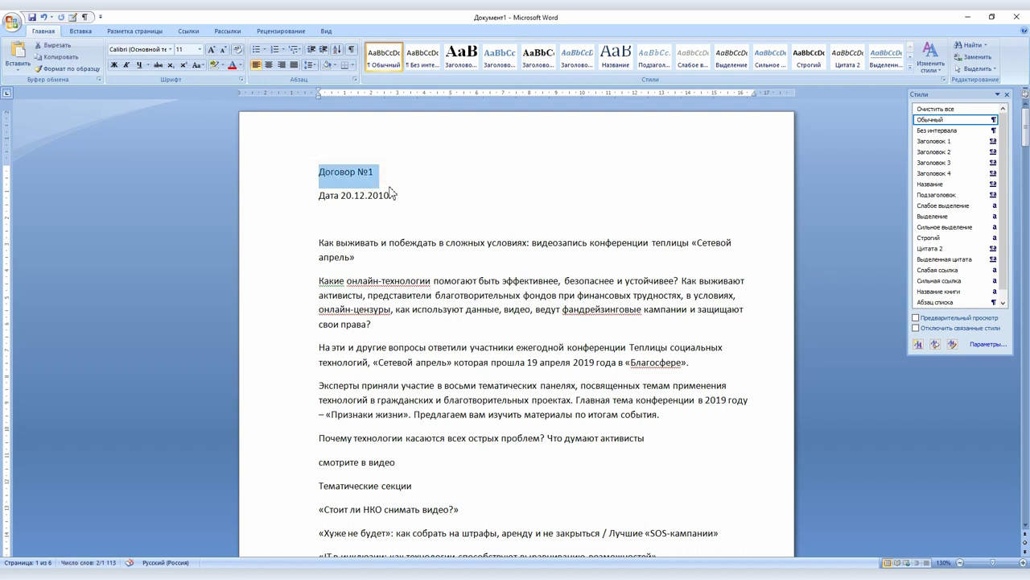
{"action": "left_click", "coordinate": [268, 65]}
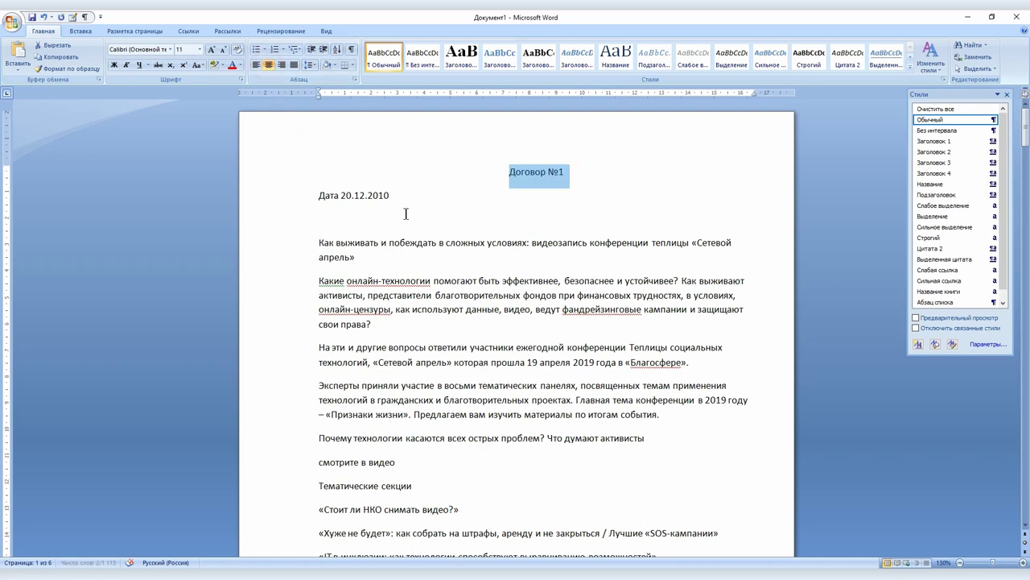
{"action": "left_click", "coordinate": [448, 195]}
{"action": "left_click_drag", "start_coordinate": [392, 201], "coordinate": [291, 223]}
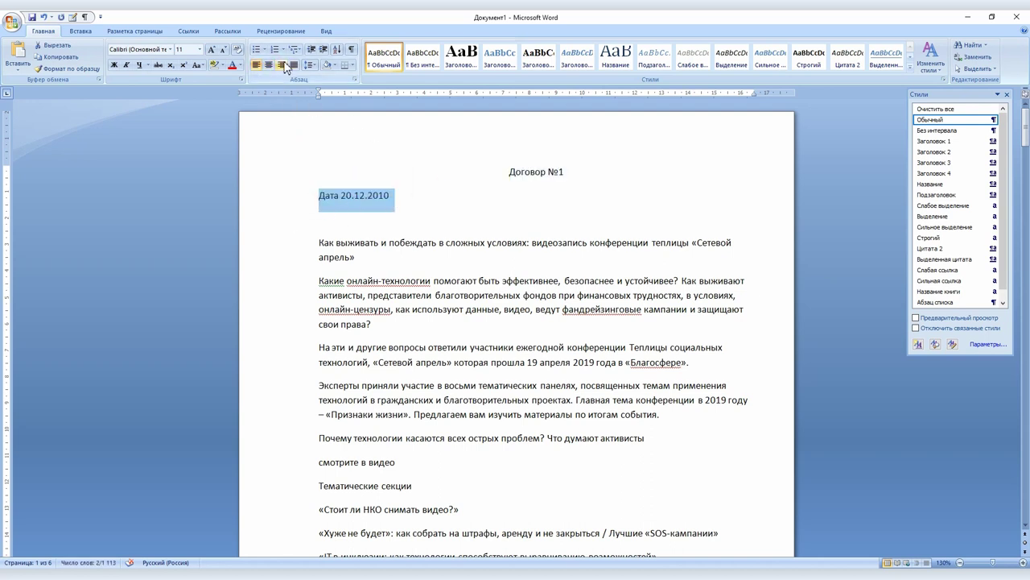
{"action": "left_click", "coordinate": [283, 65]}
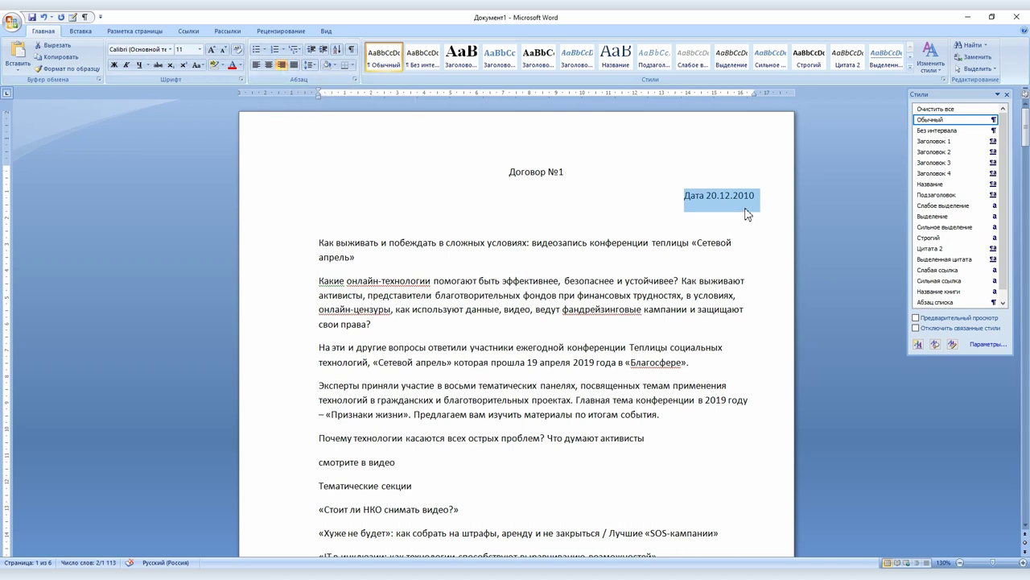
{"action": "mouse_move", "coordinate": [755, 94]}
{"action": "left_mouse_down"}
{"action": "mouse_move", "coordinate": [595, 94]}
{"action": "mouse_move", "coordinate": [734, 103]}
{"action": "left_mouse_up"}
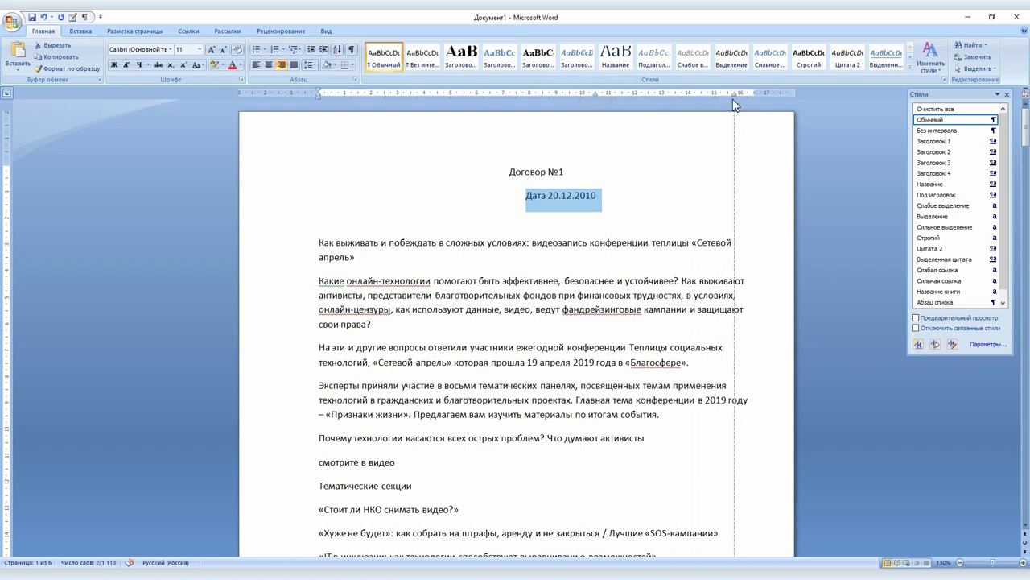
{"action": "left_click_drag", "start_coordinate": [734, 103], "coordinate": [752, 98]}
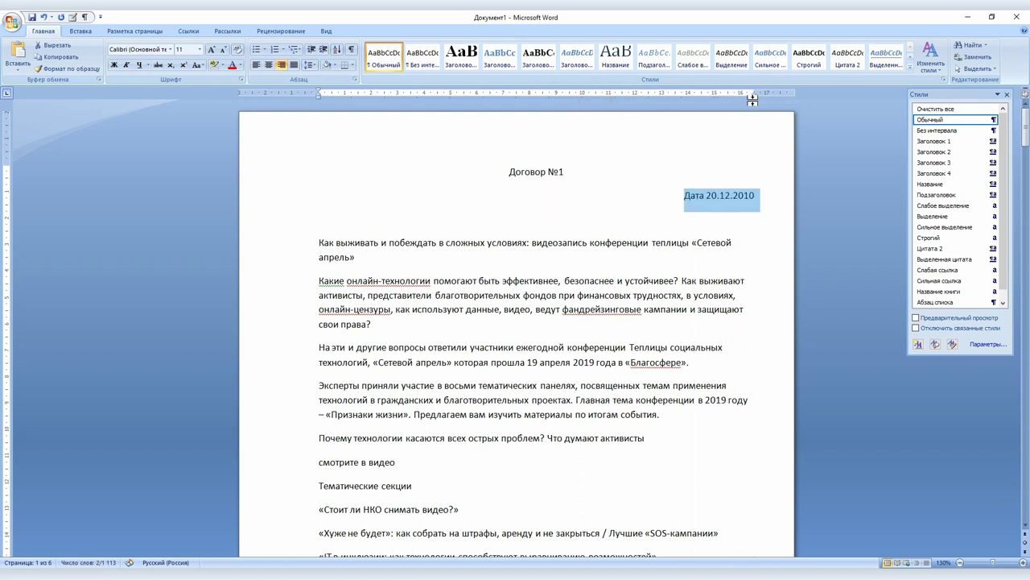
Step: Experiment with the title's ruler indent, re-centre it, and try a first-line indent on four paragraphs
{"action": "triple_click", "coordinate": [522, 170]}
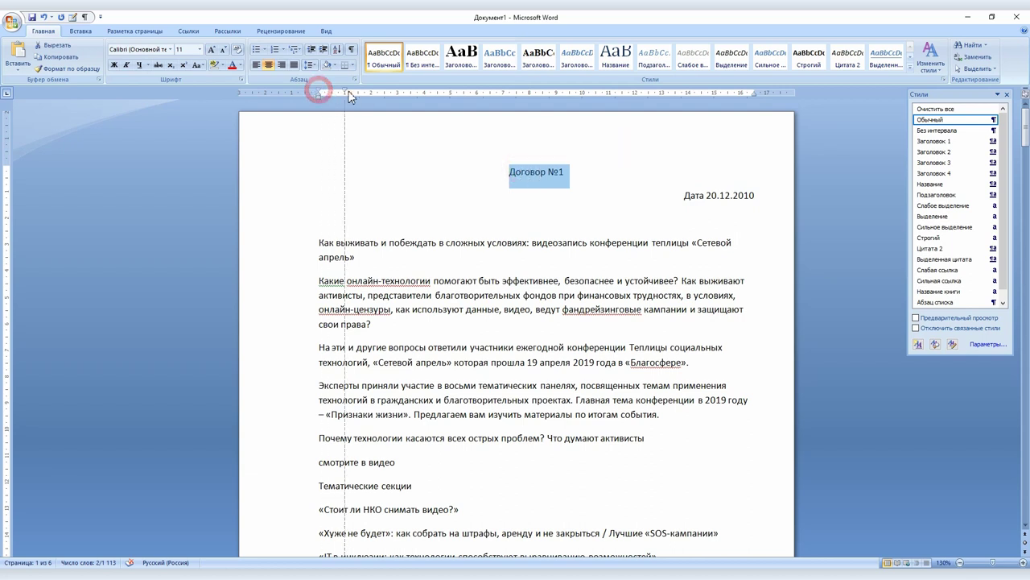
{"action": "left_click_drag", "start_coordinate": [349, 95], "coordinate": [413, 97]}
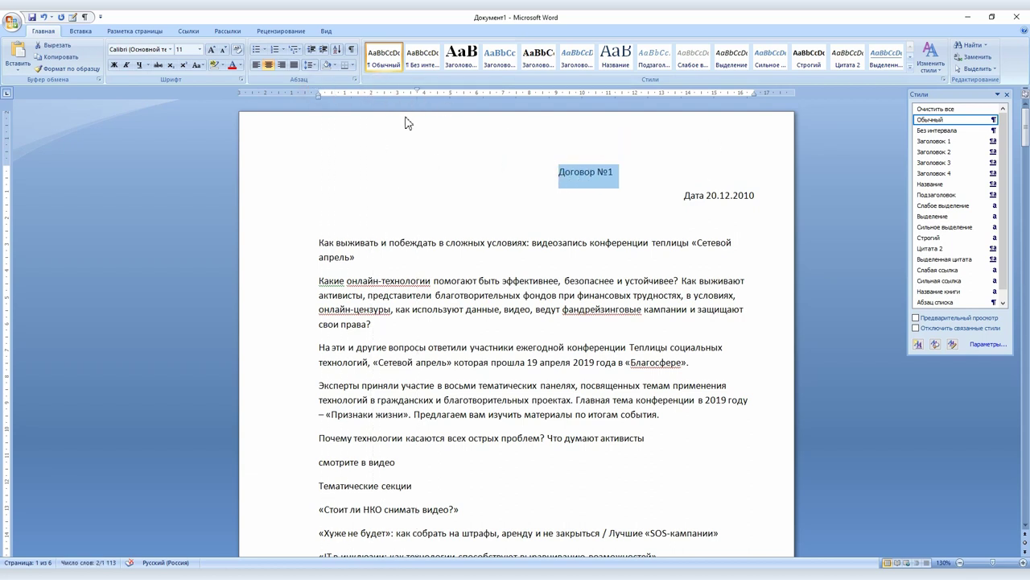
{"action": "mouse_move", "coordinate": [755, 95]}
{"action": "left_mouse_down"}
{"action": "mouse_move", "coordinate": [775, 94]}
{"action": "mouse_move", "coordinate": [755, 94]}
{"action": "left_mouse_up"}
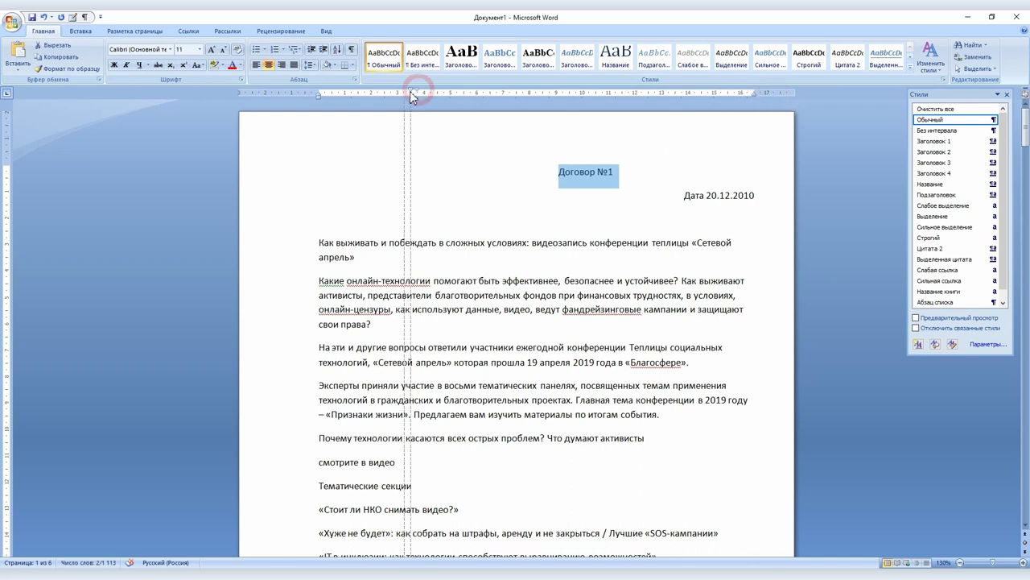
{"action": "left_click_drag", "start_coordinate": [418, 95], "coordinate": [429, 98]}
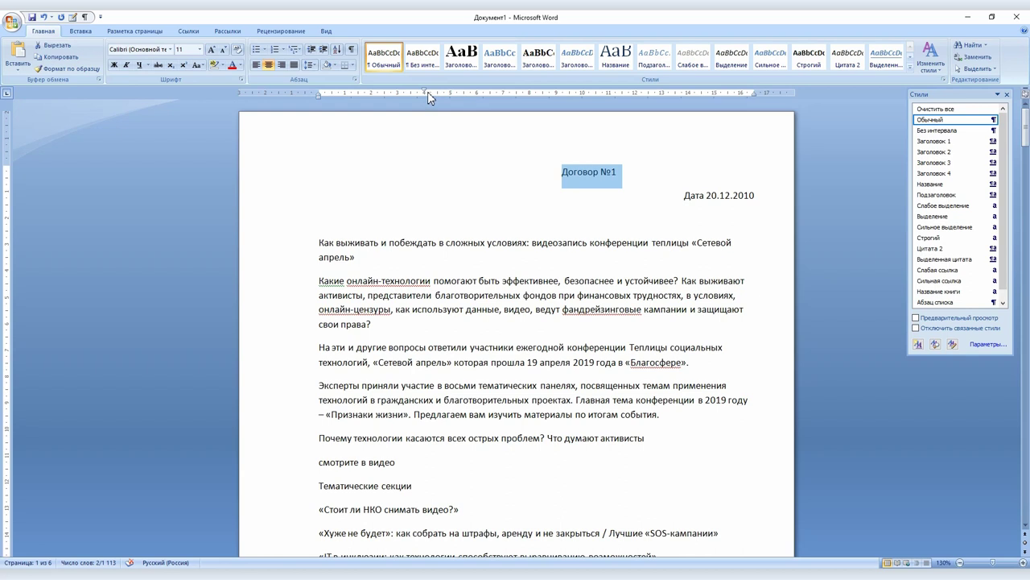
{"action": "left_click", "coordinate": [256, 64]}
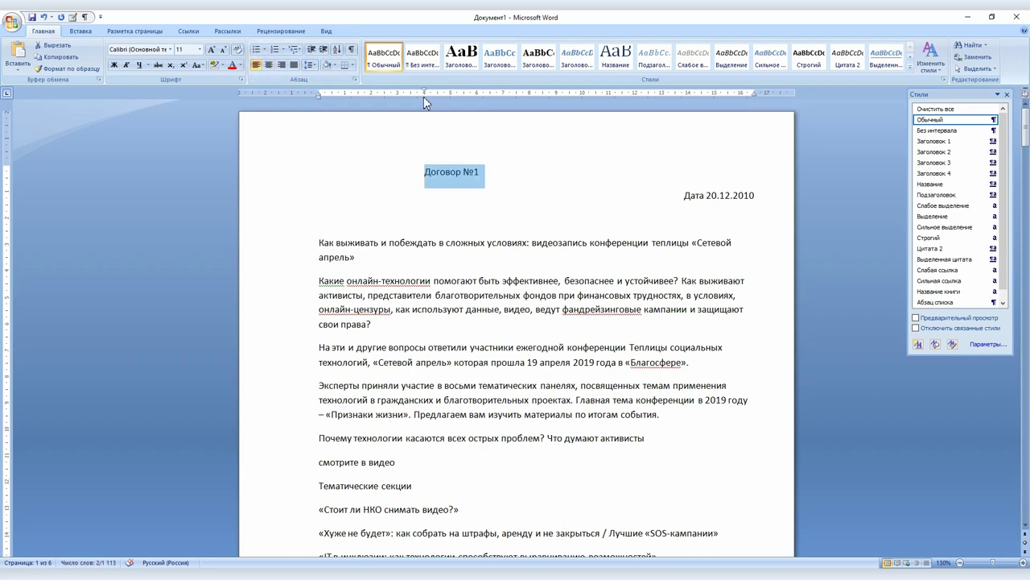
{"action": "mouse_move", "coordinate": [424, 95]}
{"action": "left_mouse_down"}
{"action": "mouse_move", "coordinate": [490, 95]}
{"action": "mouse_move", "coordinate": [318, 95]}
{"action": "left_mouse_up"}
{"action": "left_click", "coordinate": [268, 64]}
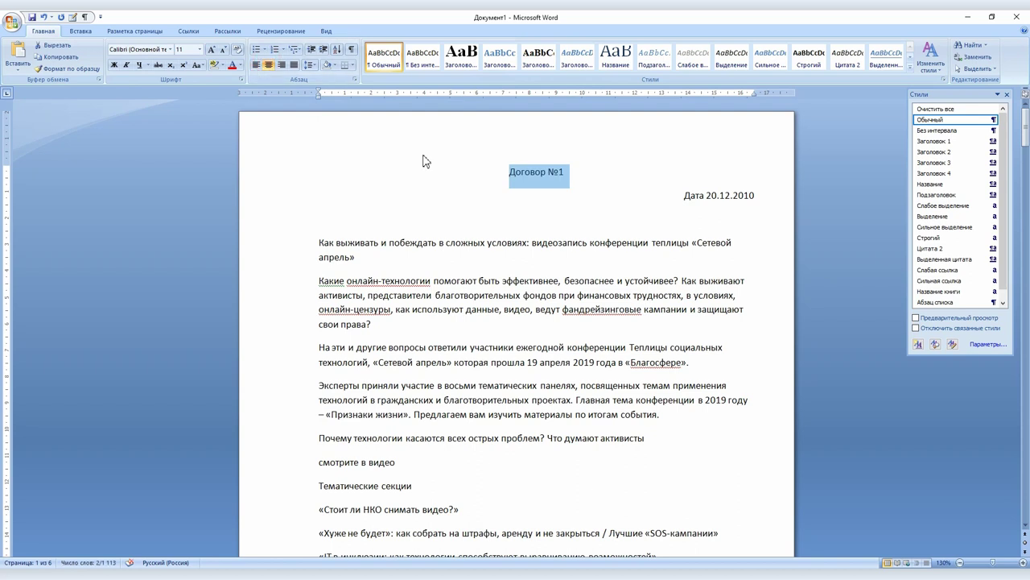
{"action": "left_click_drag", "start_coordinate": [322, 241], "coordinate": [659, 414]}
{"action": "mouse_move", "coordinate": [320, 94]}
{"action": "left_mouse_down"}
{"action": "mouse_move", "coordinate": [340, 94]}
{"action": "mouse_move", "coordinate": [319, 93]}
{"action": "left_mouse_up"}
Step: Give every paragraph in the document a first-line indent using the ruler marker
{"action": "left_click", "coordinate": [319, 243]}
{"action": "key", "text": "Tab"}
{"action": "left_click", "coordinate": [321, 280]}
{"action": "key", "text": "Tab"}
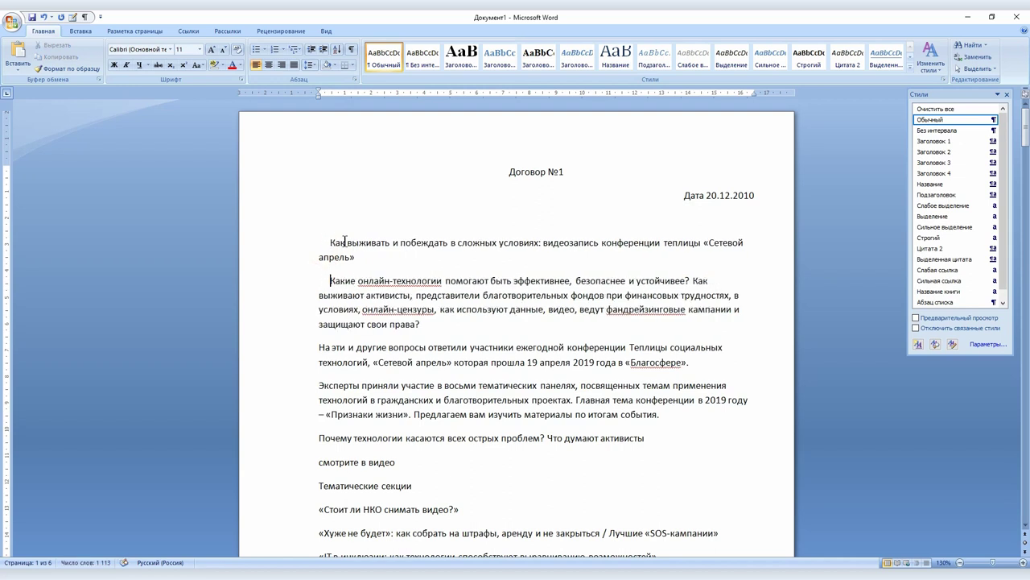
{"action": "key", "text": "ctrl+z"}
{"action": "key", "text": "ctrl+z"}
{"action": "left_click_drag", "start_coordinate": [319, 241], "coordinate": [446, 362]}
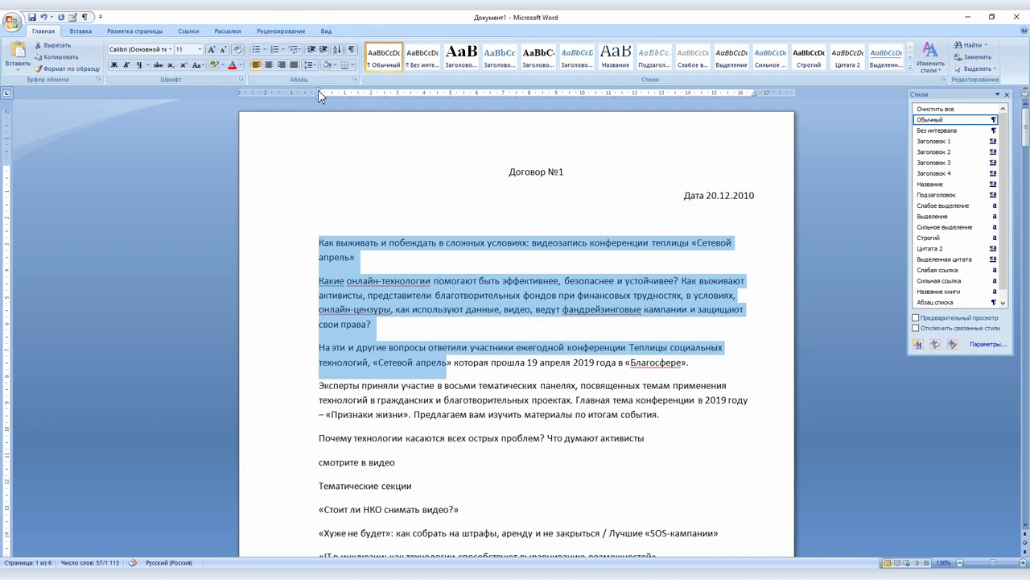
{"action": "left_click_drag", "start_coordinate": [319, 94], "coordinate": [347, 94]}
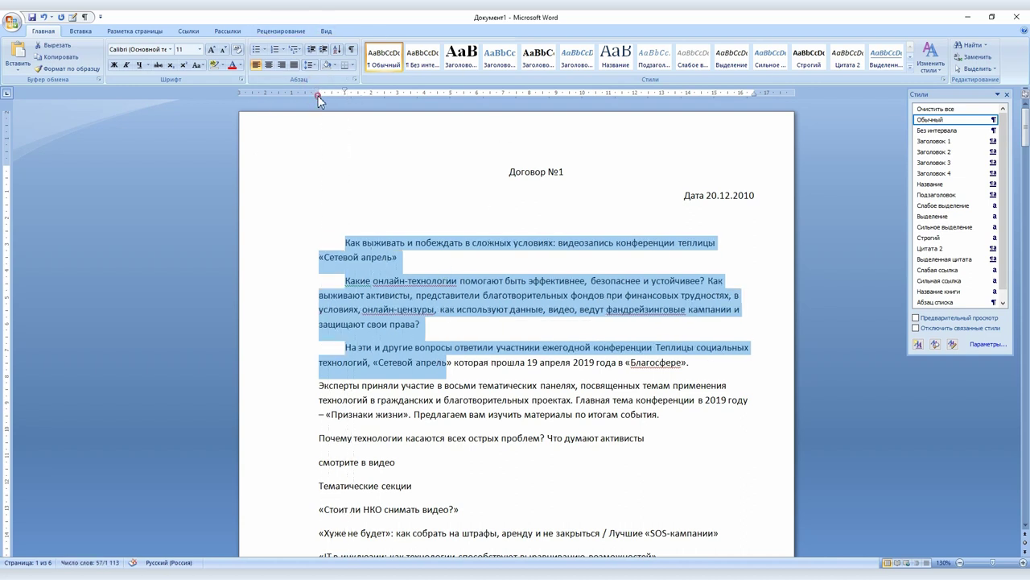
{"action": "mouse_move", "coordinate": [319, 95]}
{"action": "left_mouse_down"}
{"action": "mouse_move", "coordinate": [292, 95]}
{"action": "mouse_move", "coordinate": [341, 92]}
{"action": "left_mouse_up"}
{"action": "left_click", "coordinate": [401, 252]}
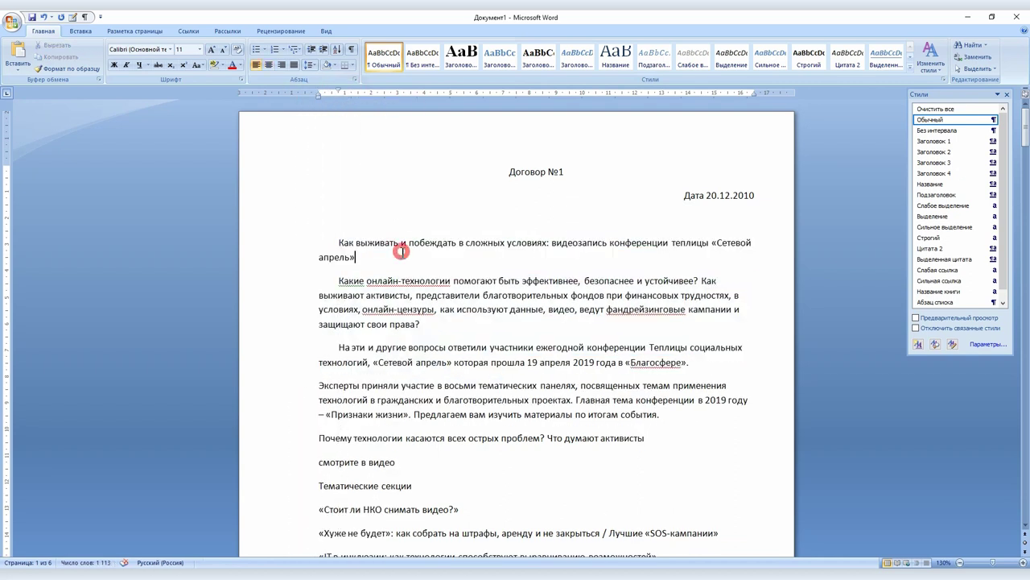
{"action": "key", "text": "ctrl+a"}
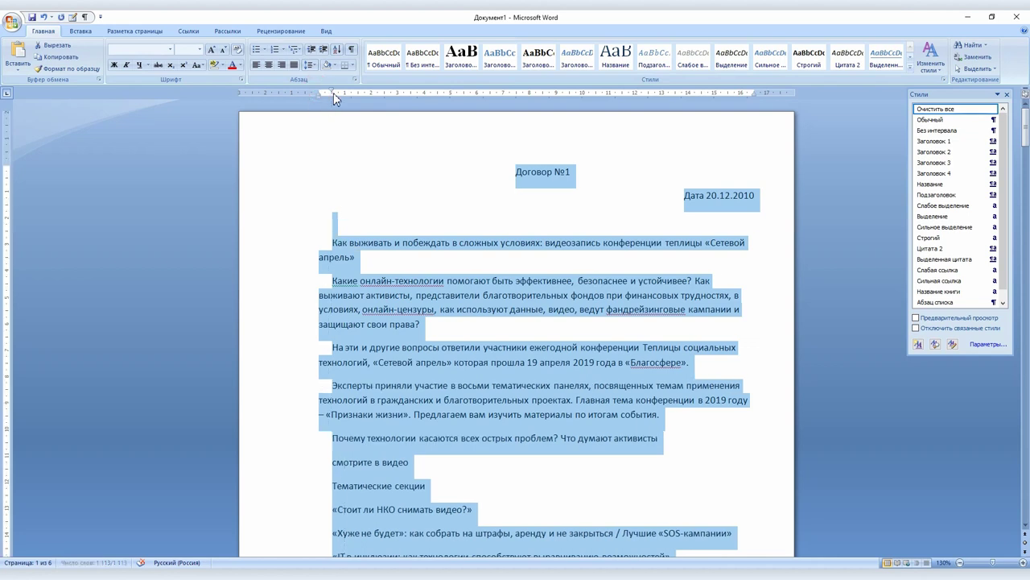
{"action": "left_click_drag", "start_coordinate": [331, 93], "coordinate": [340, 91]}
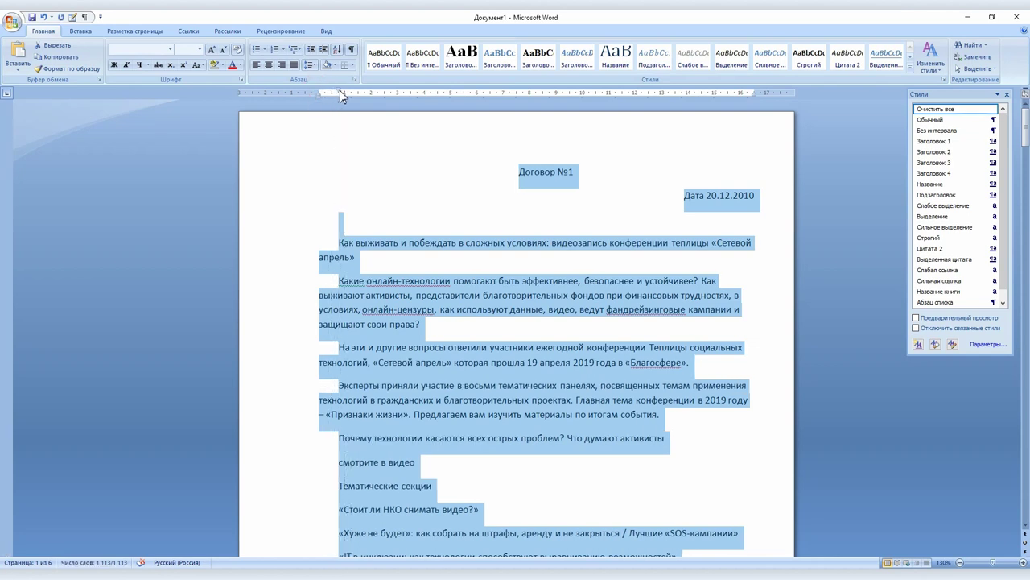
Step: Delete the Договор №1 and date lines, and match the «На эти» paragraph's indent via Format Painter
{"action": "left_click_drag", "start_coordinate": [386, 170], "coordinate": [788, 213]}
{"action": "key", "text": "Delete"}
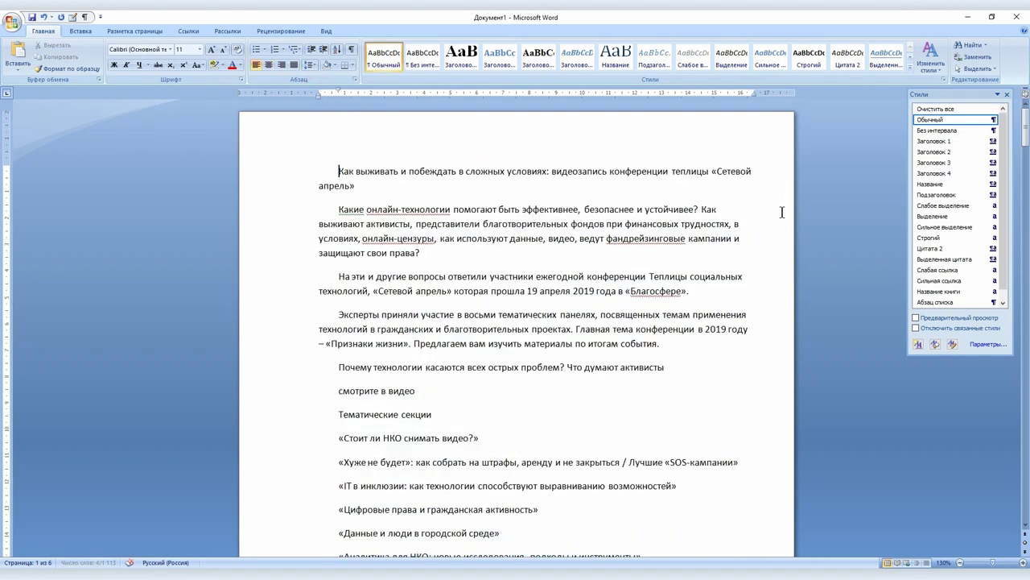
{"action": "double_click", "coordinate": [279, 276]}
{"action": "left_click_drag", "start_coordinate": [338, 92], "coordinate": [318, 93]}
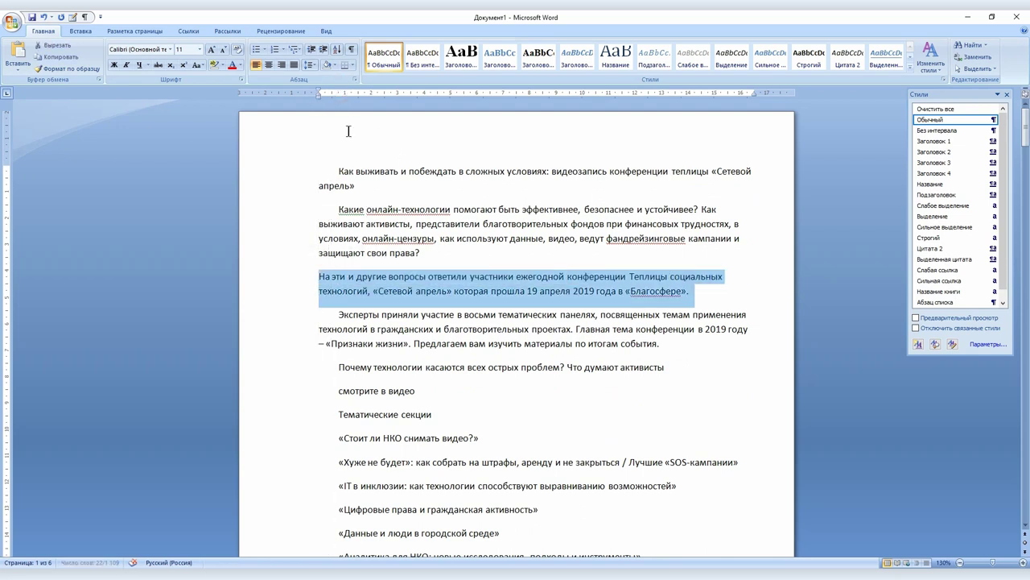
{"action": "left_click", "coordinate": [402, 213]}
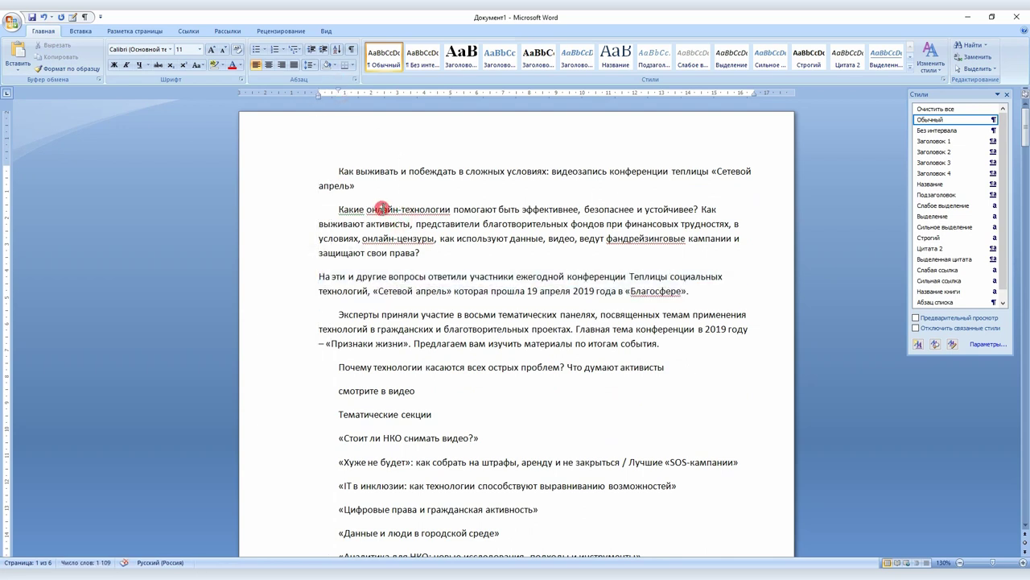
{"action": "left_click", "coordinate": [60, 69]}
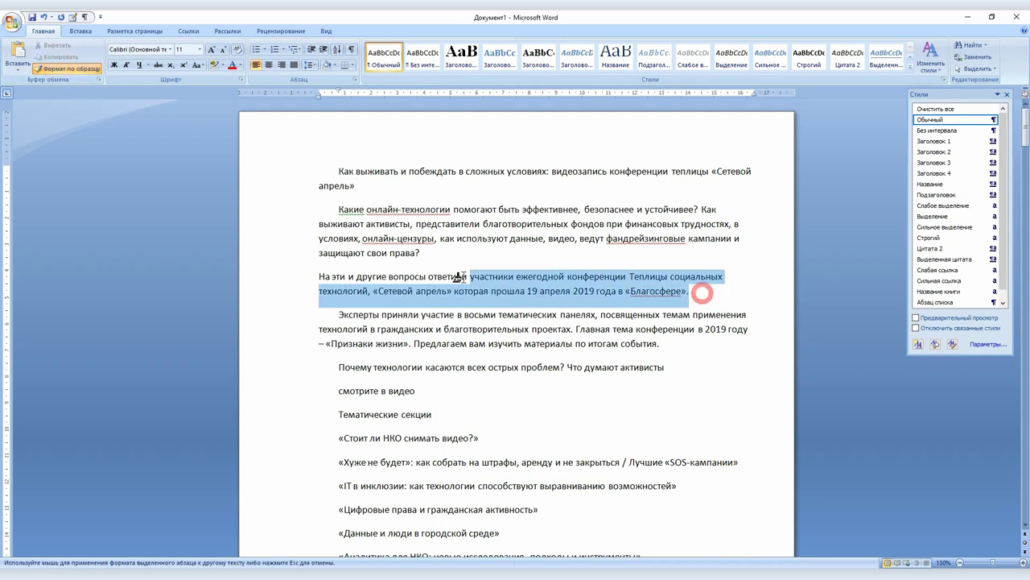
{"action": "left_click_drag", "start_coordinate": [697, 295], "coordinate": [314, 287]}
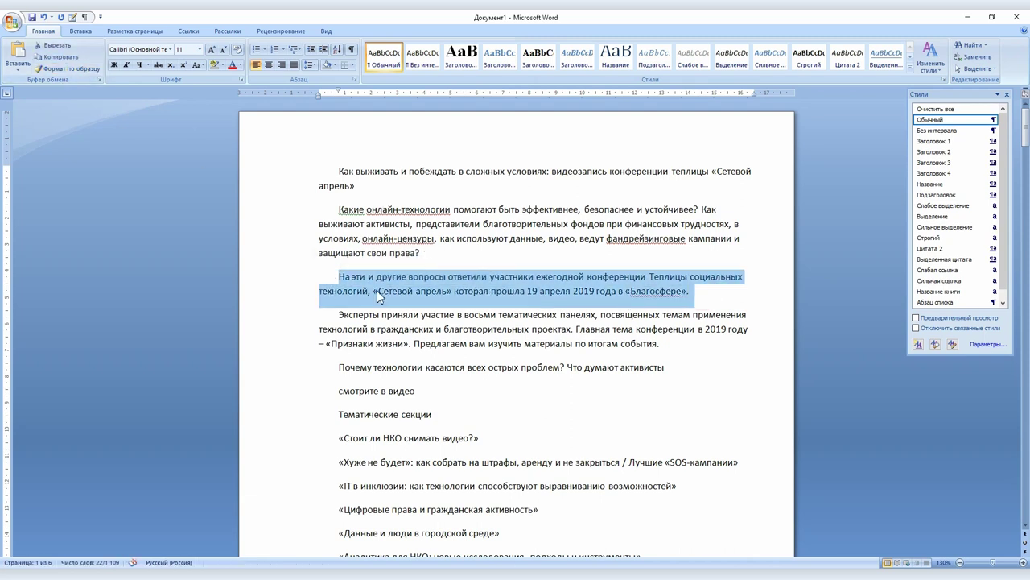
Step: Bold 'представители', then copy the bold onto 'другие вопросы ответили участники' with Format Painter
{"action": "double_click", "coordinate": [435, 226]}
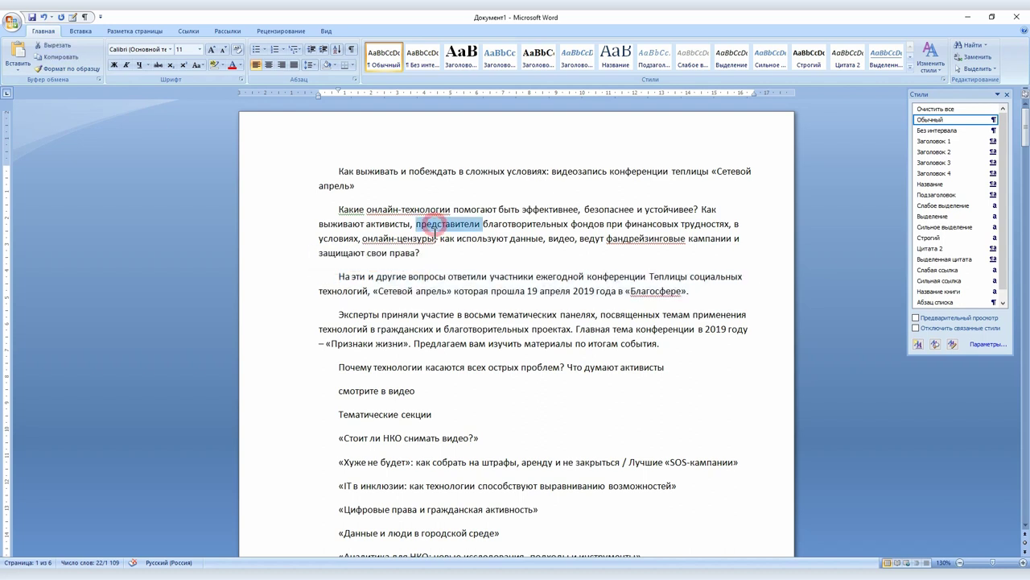
{"action": "left_click", "coordinate": [113, 65]}
{"action": "left_click", "coordinate": [398, 199]}
{"action": "left_click", "coordinate": [441, 223]}
{"action": "left_click", "coordinate": [63, 69]}
{"action": "left_click_drag", "start_coordinate": [376, 276], "coordinate": [537, 278]}
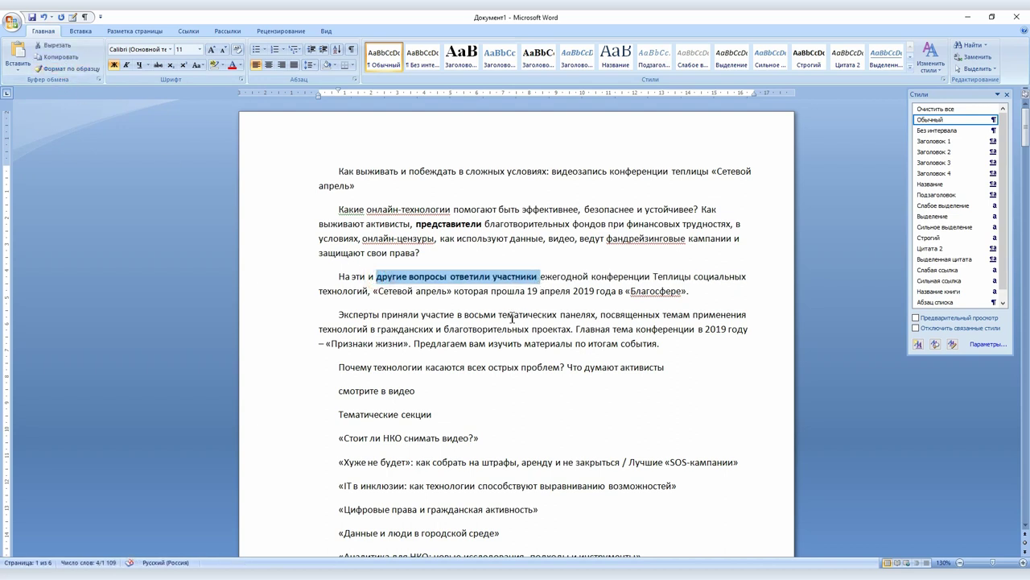
{"action": "left_click", "coordinate": [516, 290]}
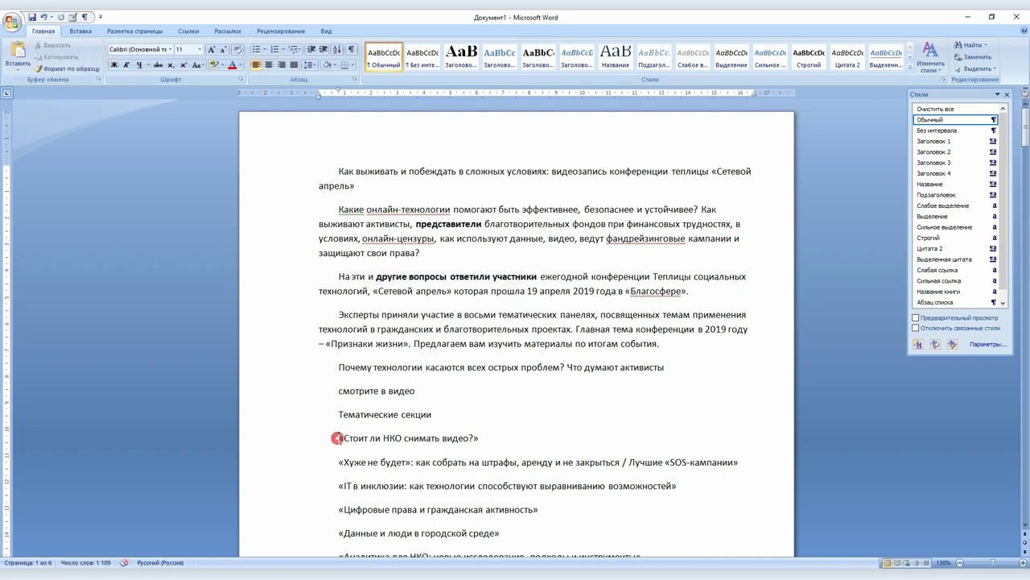
Step: Type '1.' and '2.' before the session titles, then undo the automatic numbering
{"action": "type", "text": "1."}
{"action": "key", "text": "Down"}
{"action": "type", "text": "2."}
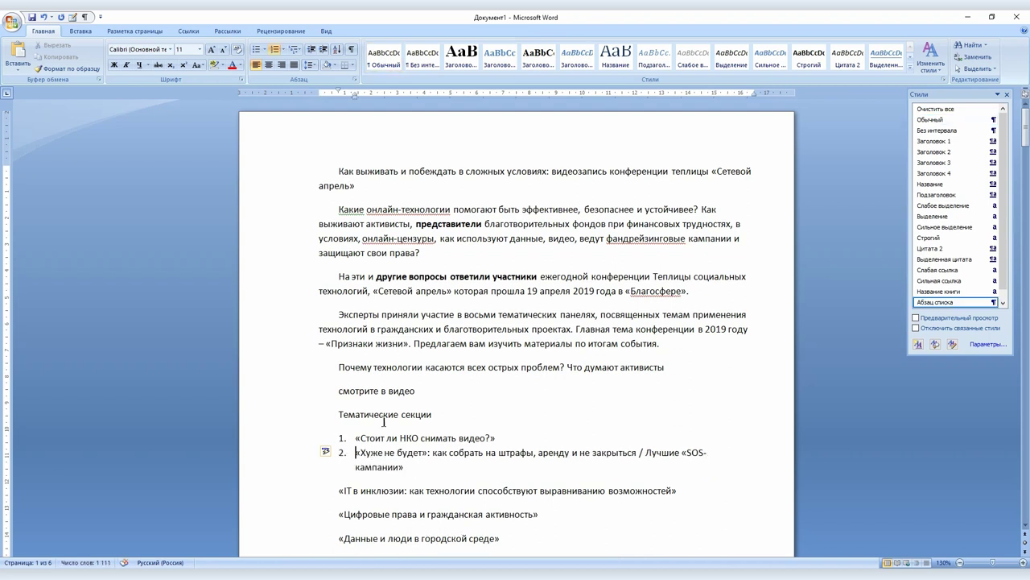
{"action": "scroll", "coordinate": [384, 421], "scroll_direction": "down", "scroll_amount": 1}
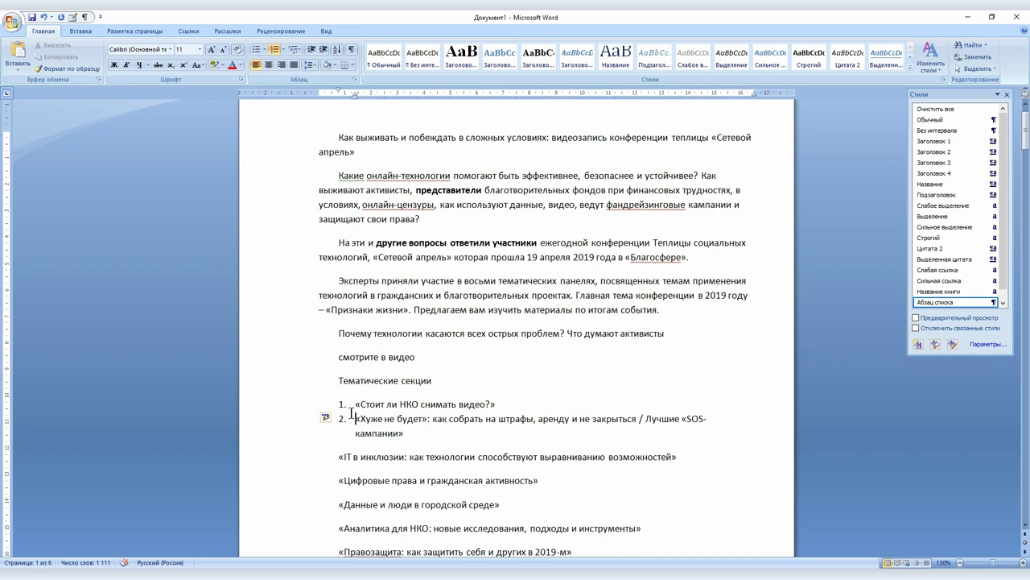
{"action": "key", "text": "ctrl+z"}
{"action": "key", "text": "ctrl+z"}
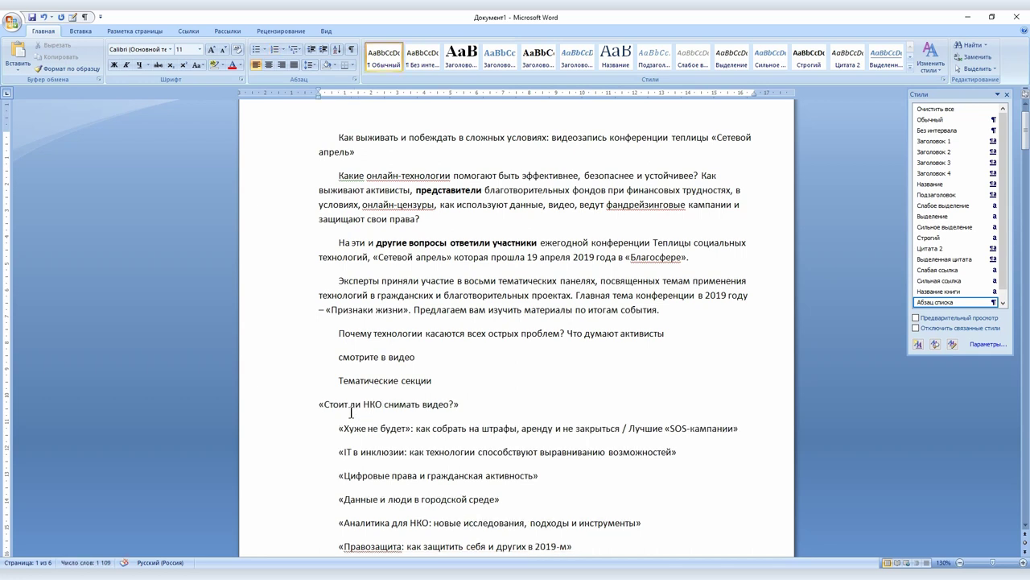
{"action": "scroll", "coordinate": [351, 412], "scroll_direction": "down", "scroll_amount": 2}
{"action": "left_click_drag", "start_coordinate": [306, 338], "coordinate": [539, 357]}
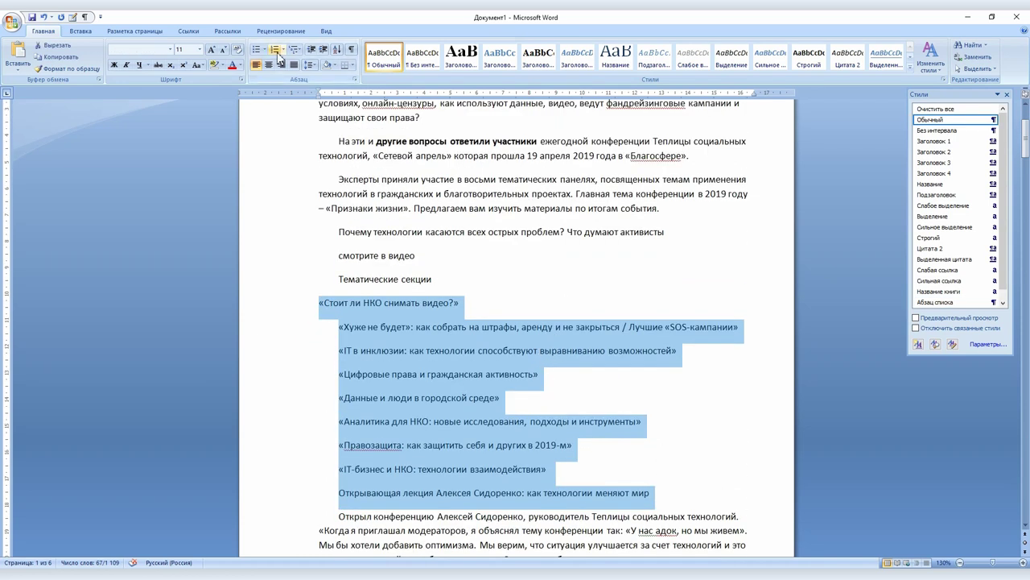
Step: Number the session titles, delete the line 'смотрите в видео', and shift the numbers further left
{"action": "left_click", "coordinate": [256, 50]}
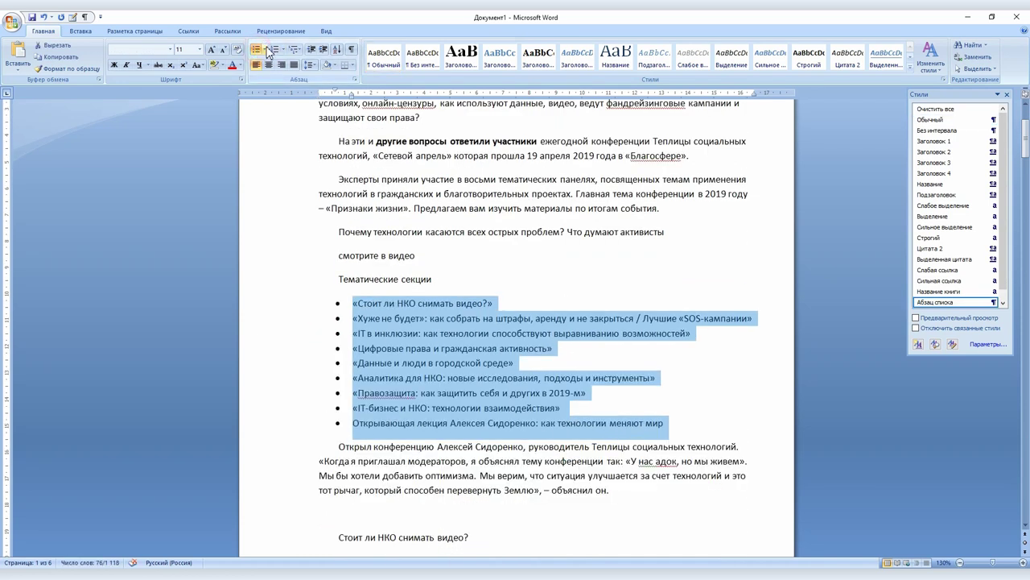
{"action": "left_click", "coordinate": [265, 49]}
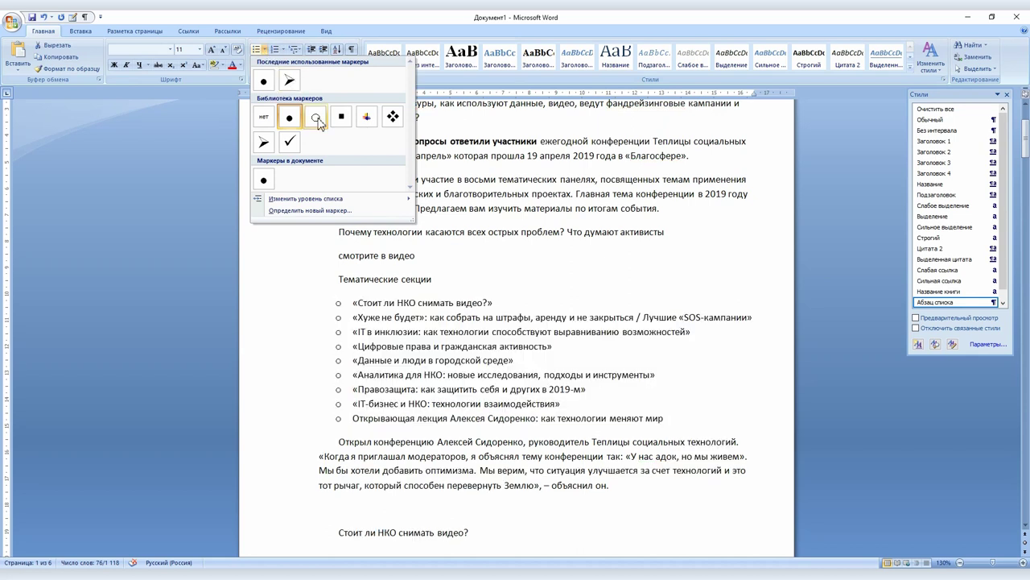
{"action": "left_click", "coordinate": [274, 50]}
{"action": "mouse_move", "coordinate": [435, 251]}
{"action": "left_mouse_down"}
{"action": "mouse_move", "coordinate": [338, 255]}
{"action": "mouse_move", "coordinate": [665, 394]}
{"action": "left_mouse_up"}
{"action": "key", "text": "BackSpace"}
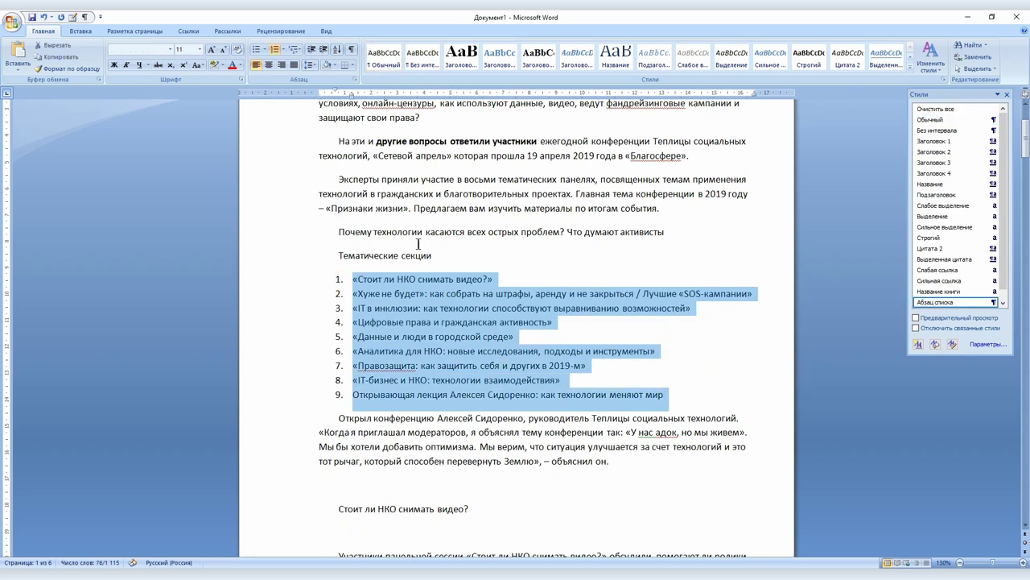
{"action": "mouse_move", "coordinate": [337, 94]}
{"action": "left_mouse_down"}
{"action": "mouse_move", "coordinate": [320, 93]}
{"action": "mouse_move", "coordinate": [379, 95]}
{"action": "mouse_move", "coordinate": [345, 95]}
{"action": "left_mouse_up"}
Step: Add a test item to the numbered list, then remove it and its empty paragraph
{"action": "left_click", "coordinate": [485, 279]}
{"action": "left_click", "coordinate": [748, 293]}
{"action": "key", "text": "Return"}
{"action": "type", "text": "яаячс"}
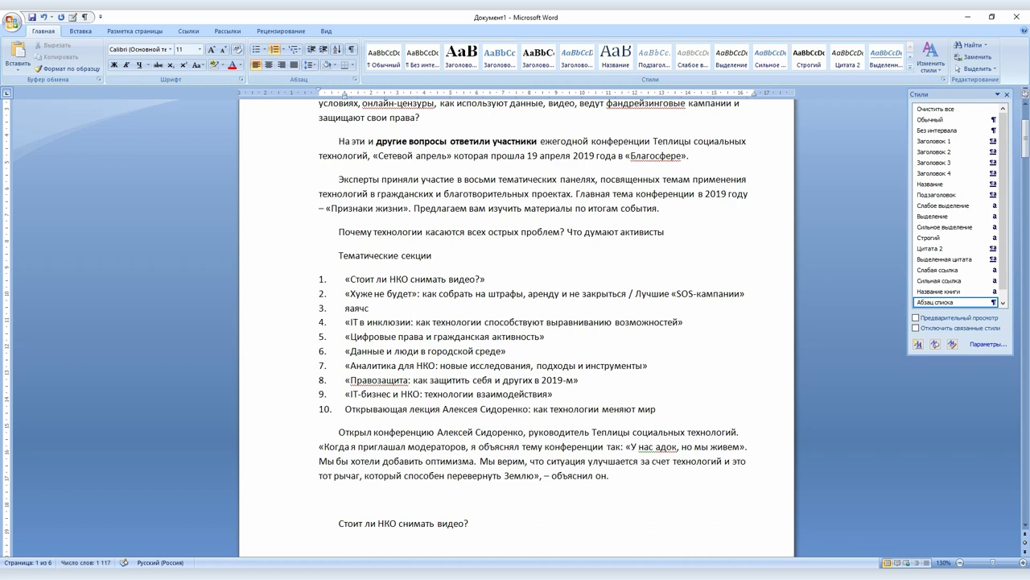
{"action": "key", "text": "Return"}
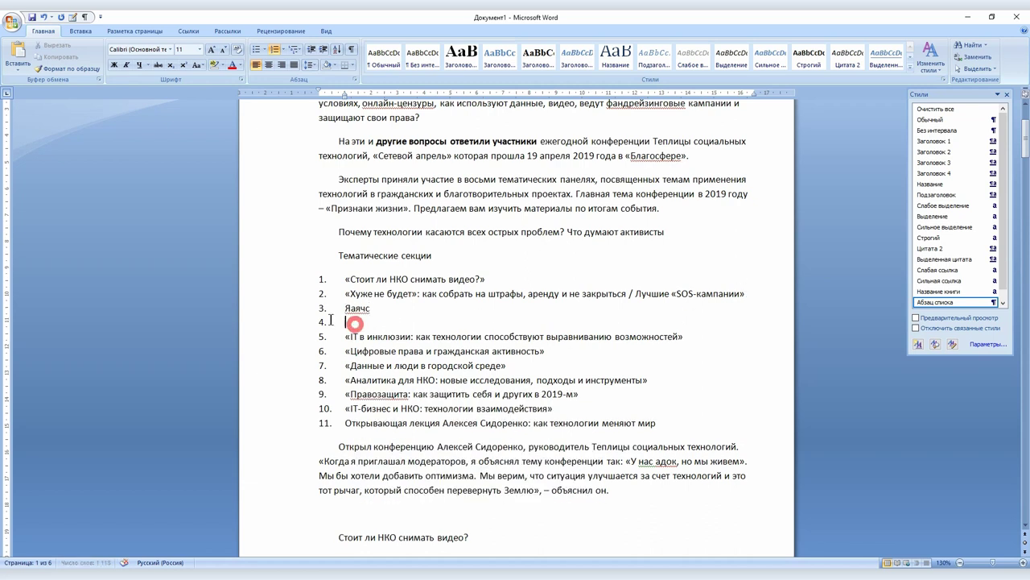
{"action": "left_click_drag", "start_coordinate": [364, 326], "coordinate": [345, 309]}
{"action": "key", "text": "BackSpace"}
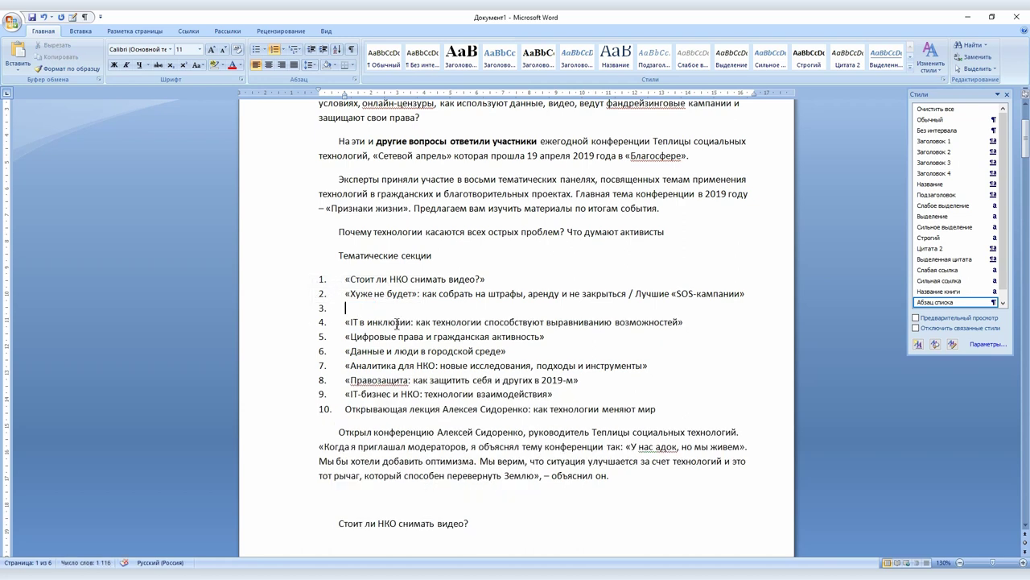
{"action": "key", "text": "Return"}
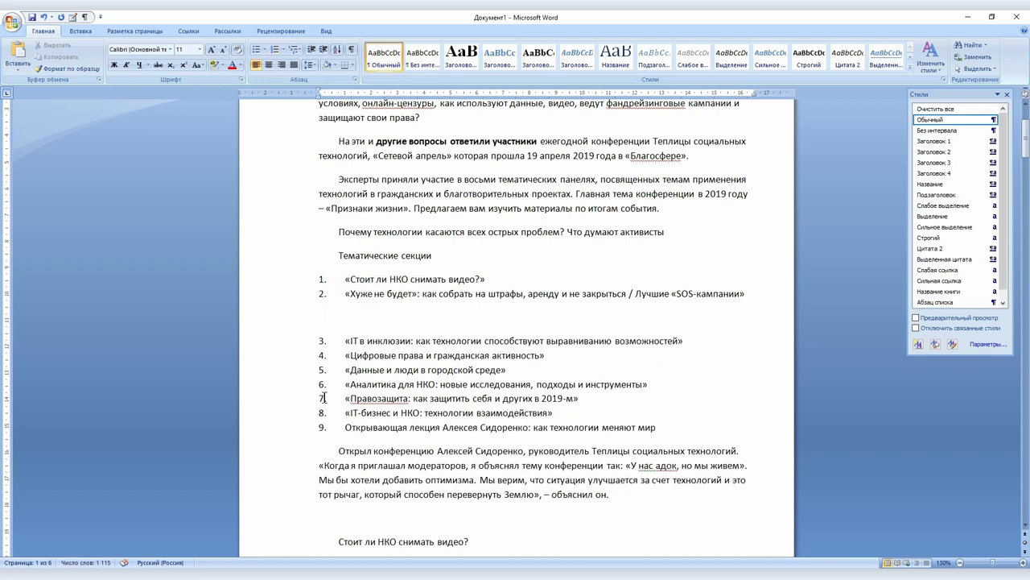
{"action": "key", "text": "Delete"}
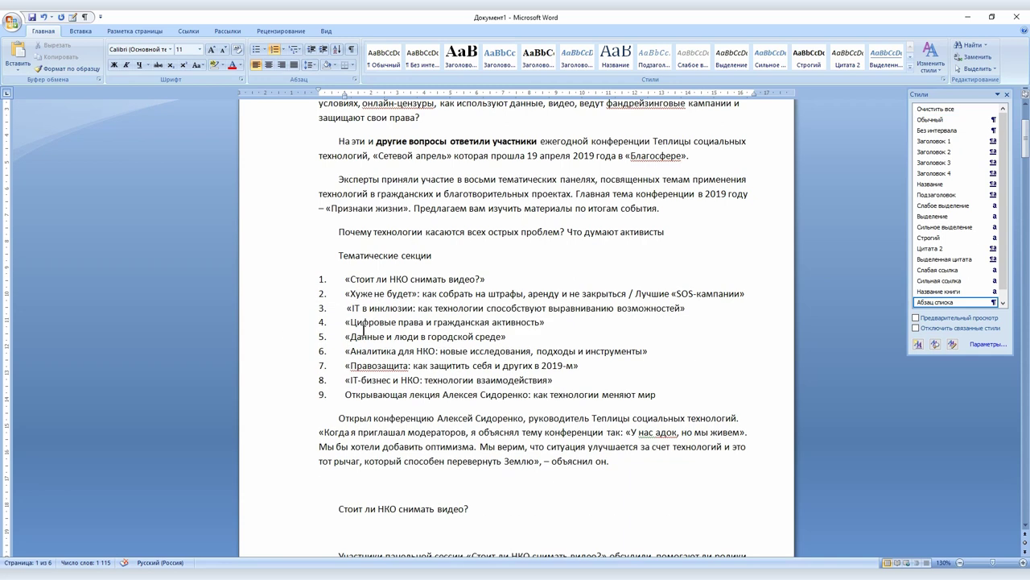
{"action": "scroll", "coordinate": [364, 328], "scroll_direction": "up", "scroll_amount": 1}
{"action": "scroll", "coordinate": [370, 333], "scroll_direction": "up", "scroll_amount": 2}
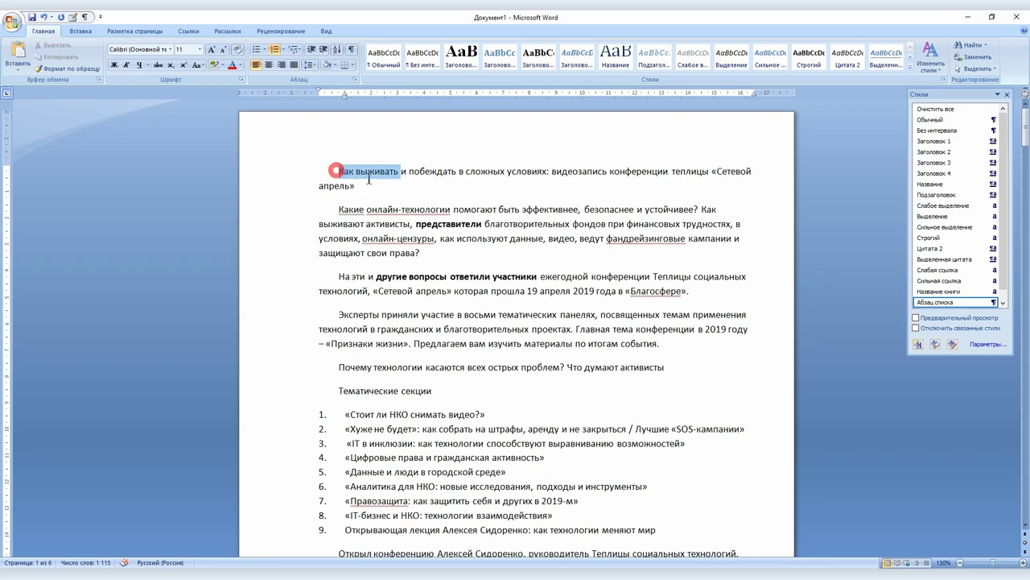
Step: Apply Заголовок 1 to the article title and Заголовок 2 to «Почему технологии…»
{"action": "left_click_drag", "start_coordinate": [339, 172], "coordinate": [361, 186]}
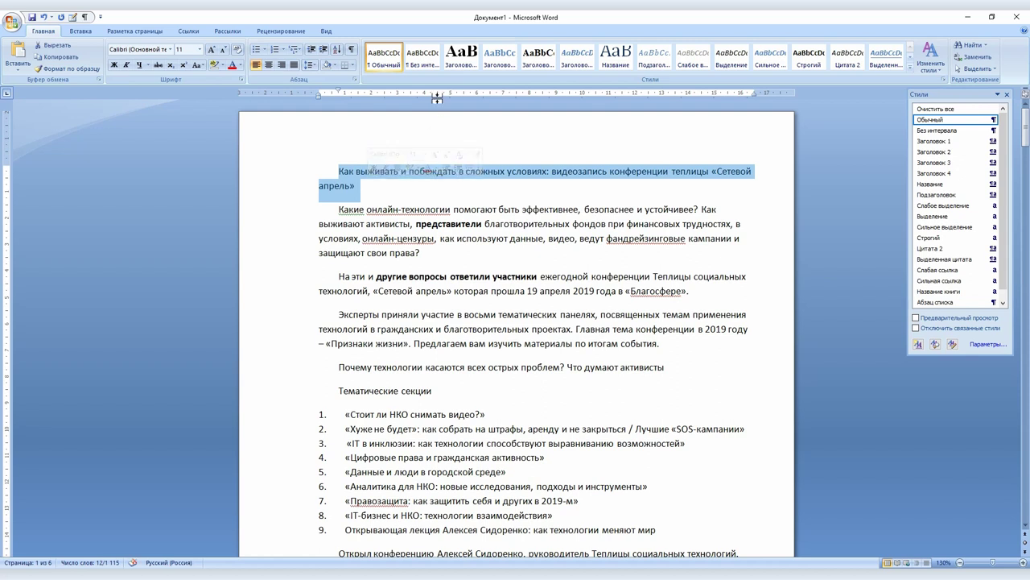
{"action": "left_click", "coordinate": [935, 141]}
{"action": "left_click", "coordinate": [433, 352]}
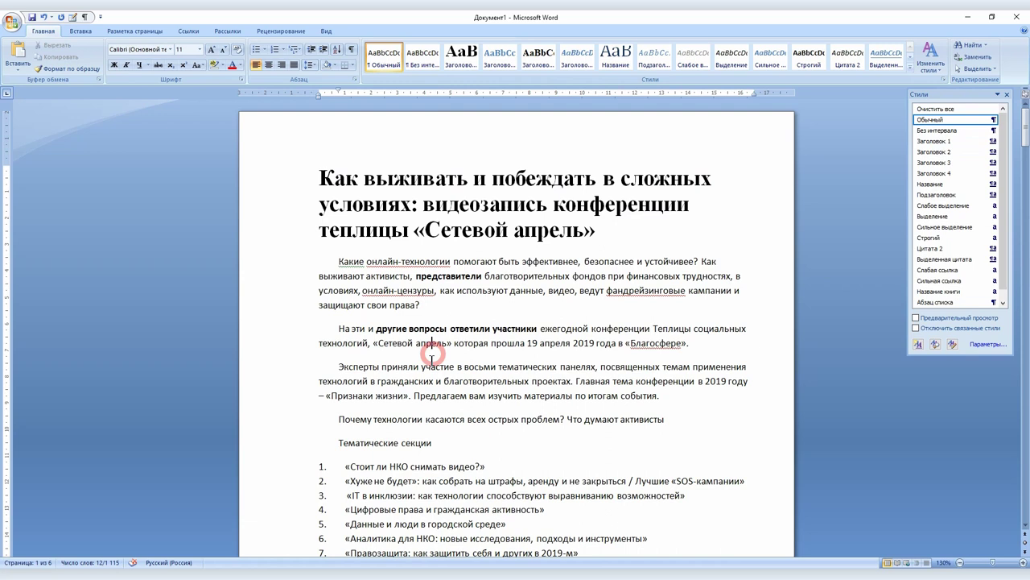
{"action": "left_click_drag", "start_coordinate": [338, 418], "coordinate": [668, 419]}
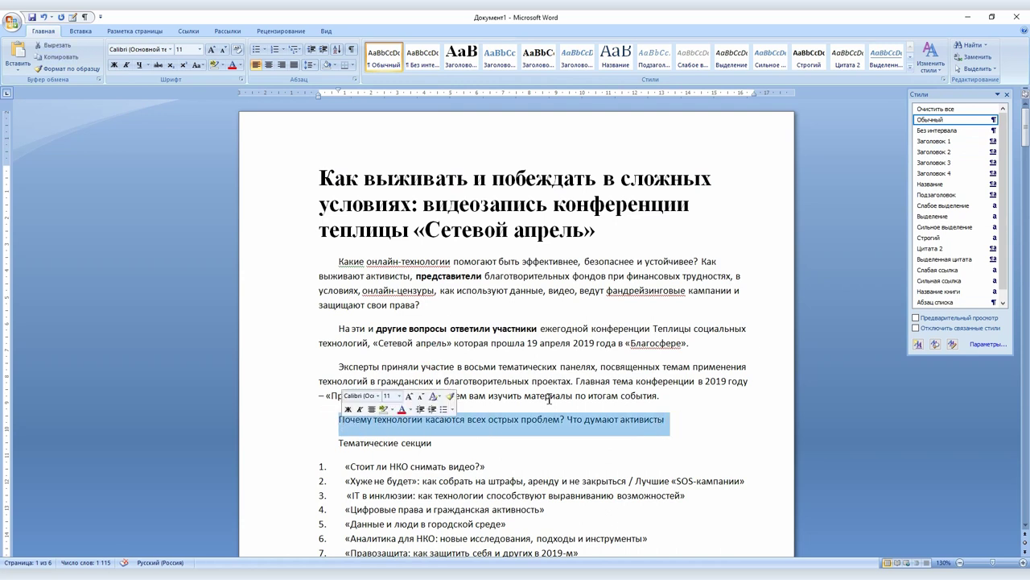
{"action": "left_click", "coordinate": [500, 56]}
Step: Apply Заголовок 3 to «Тематические секции:» and check its heading level
{"action": "left_click_drag", "start_coordinate": [338, 443], "coordinate": [431, 443]}
{"action": "left_click", "coordinate": [539, 56]}
{"action": "left_click", "coordinate": [455, 437]}
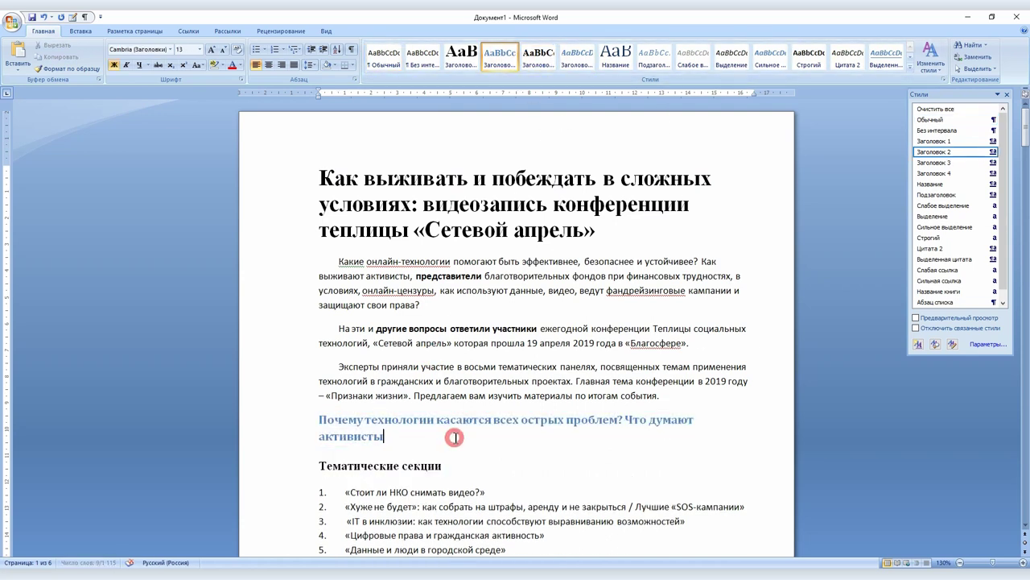
{"action": "scroll", "coordinate": [464, 431], "scroll_direction": "down", "scroll_amount": 2}
{"action": "left_click", "coordinate": [443, 398]}
{"action": "type", "text": ":"}
{"action": "left_click", "coordinate": [359, 368]}
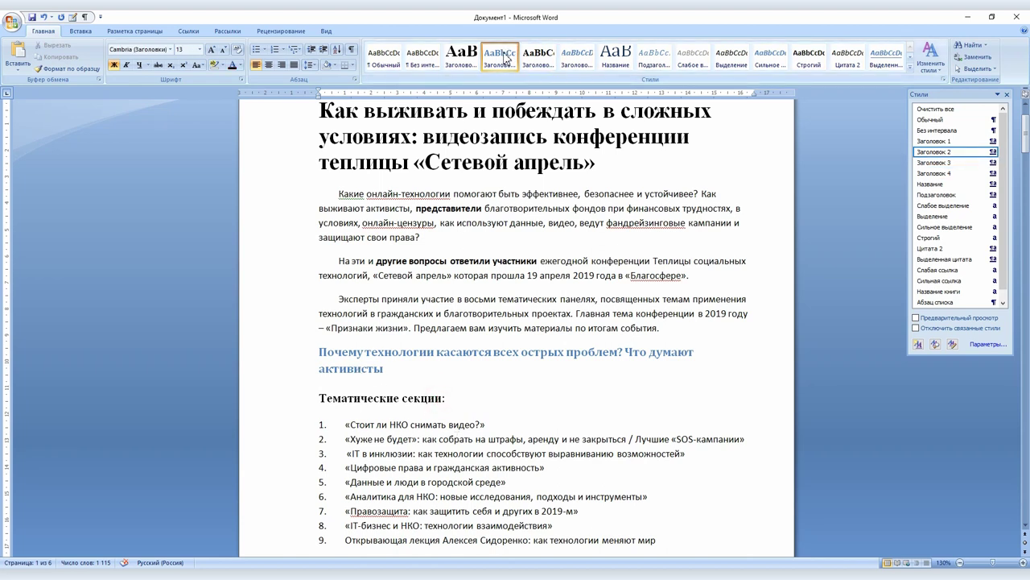
Step: Modify the Заголовок 2 style so its font colour is black
{"action": "right_click", "coordinate": [506, 57]}
{"action": "left_click", "coordinate": [538, 71]}
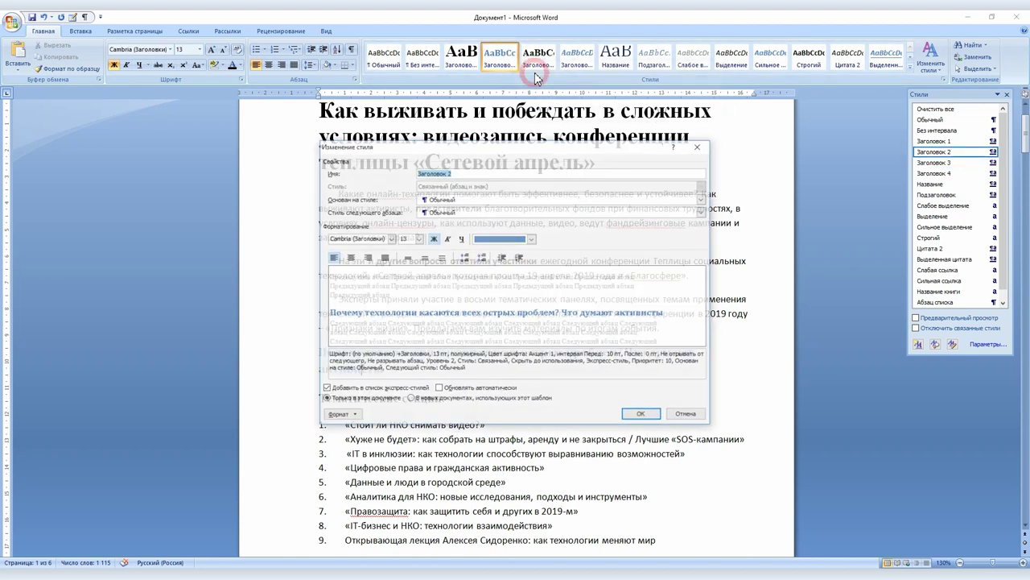
{"action": "left_click", "coordinate": [531, 240]}
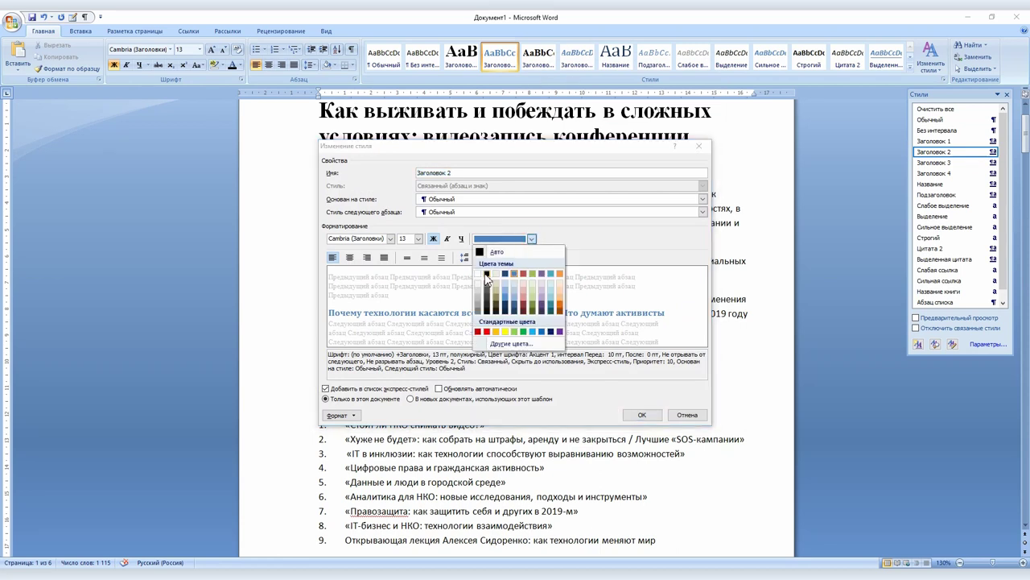
{"action": "left_click", "coordinate": [487, 274]}
{"action": "left_click", "coordinate": [641, 415]}
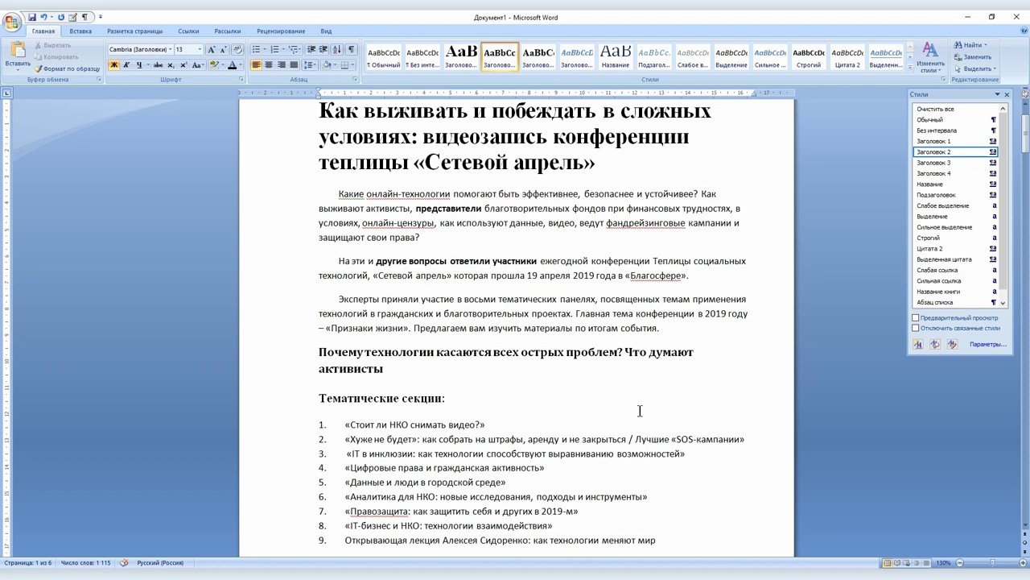
Step: Make «Цифровые права и гражданская активность» a heading, then return to the document start
{"action": "scroll", "coordinate": [640, 412], "scroll_direction": "down", "scroll_amount": 10}
{"action": "scroll", "coordinate": [640, 411], "scroll_direction": "down", "scroll_amount": 5}
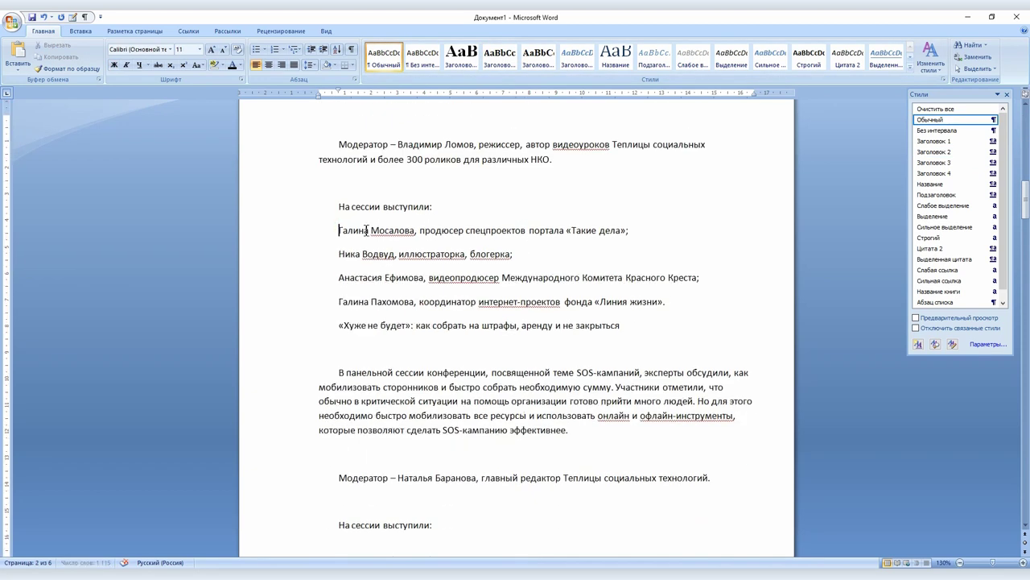
{"action": "scroll", "coordinate": [411, 221], "scroll_direction": "down", "scroll_amount": 2}
{"action": "left_click_drag", "start_coordinate": [338, 469], "coordinate": [439, 555]}
{"action": "scroll", "coordinate": [515, 322], "scroll_direction": "down", "scroll_amount": 15}
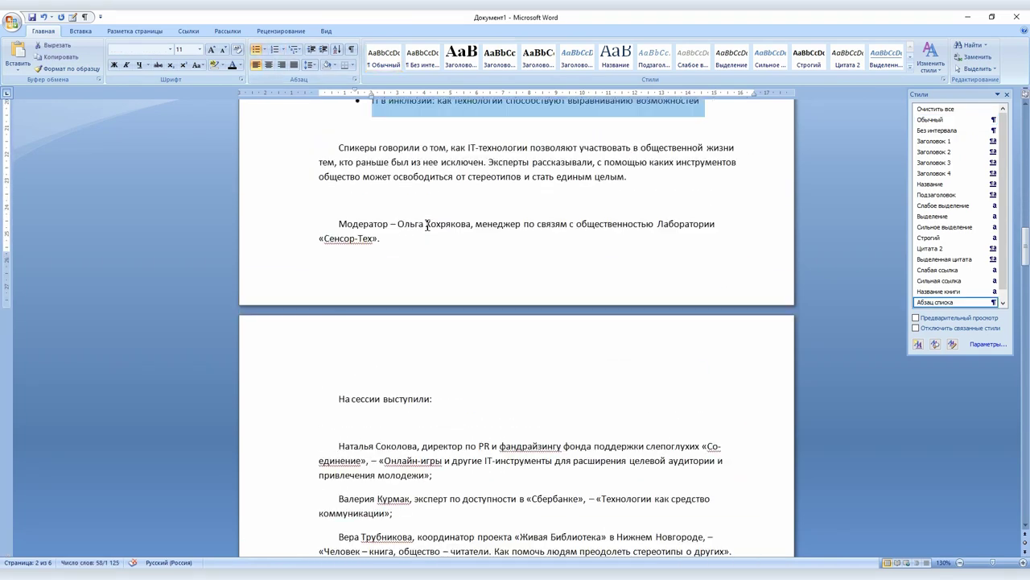
{"action": "left_click", "coordinate": [685, 215]}
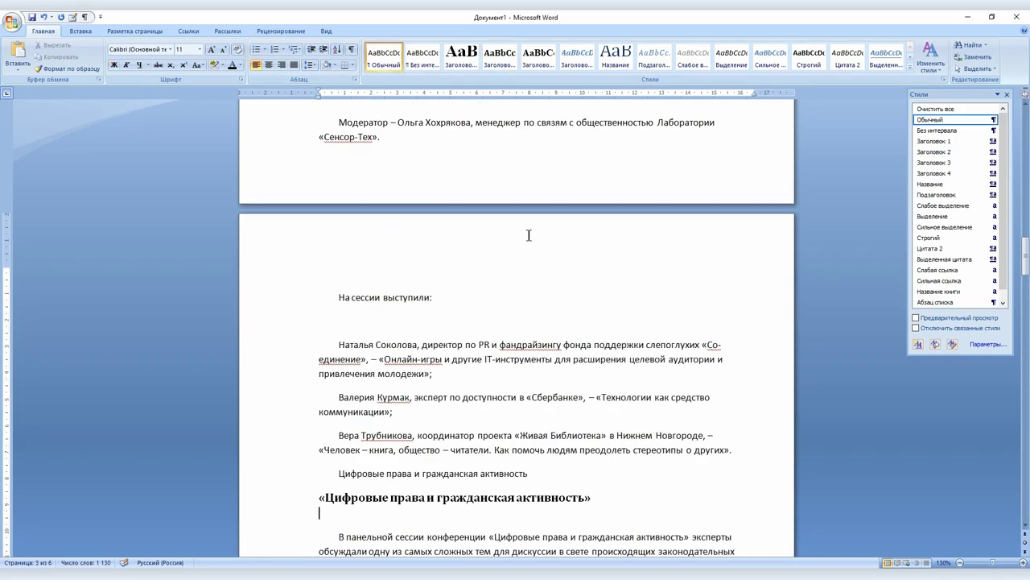
{"action": "left_click", "coordinate": [536, 368]}
{"action": "key", "text": "ctrl+Home"}
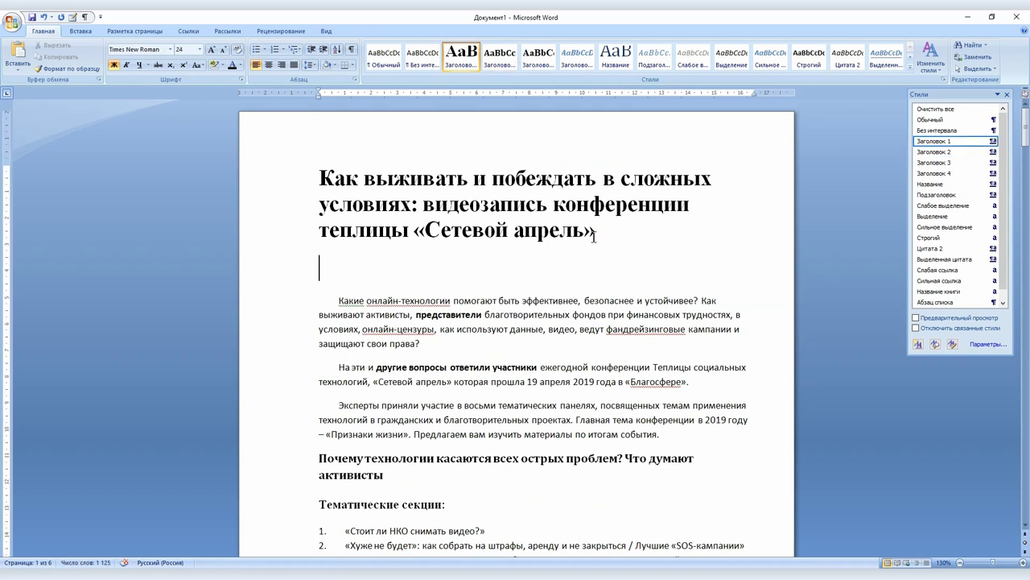
Step: Insert Автособираемое оглавление 1 from the Оглавление menu on the Ссылки tab
{"action": "left_click", "coordinate": [195, 33]}
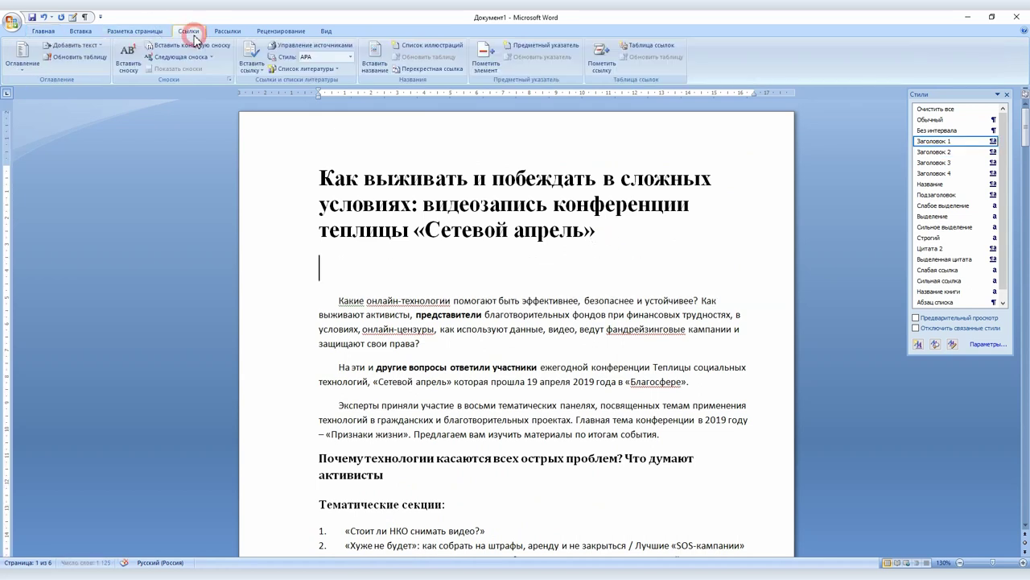
{"action": "left_click", "coordinate": [25, 62]}
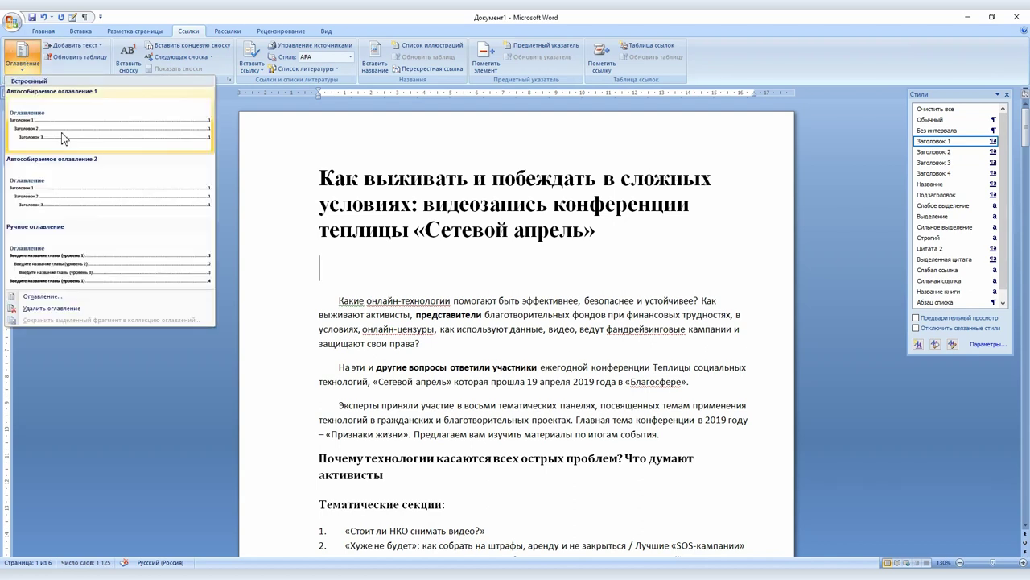
{"action": "left_click", "coordinate": [91, 145]}
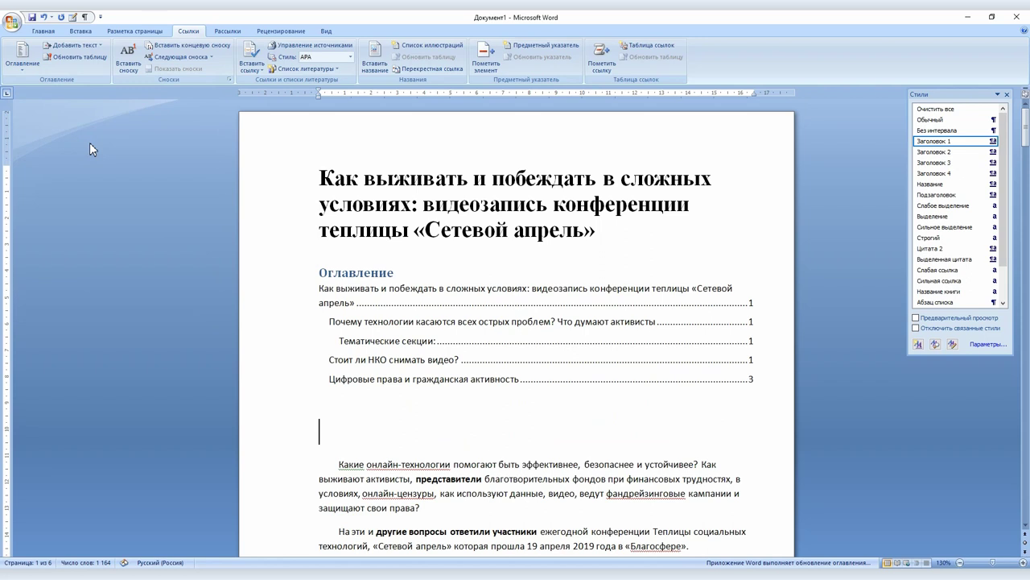